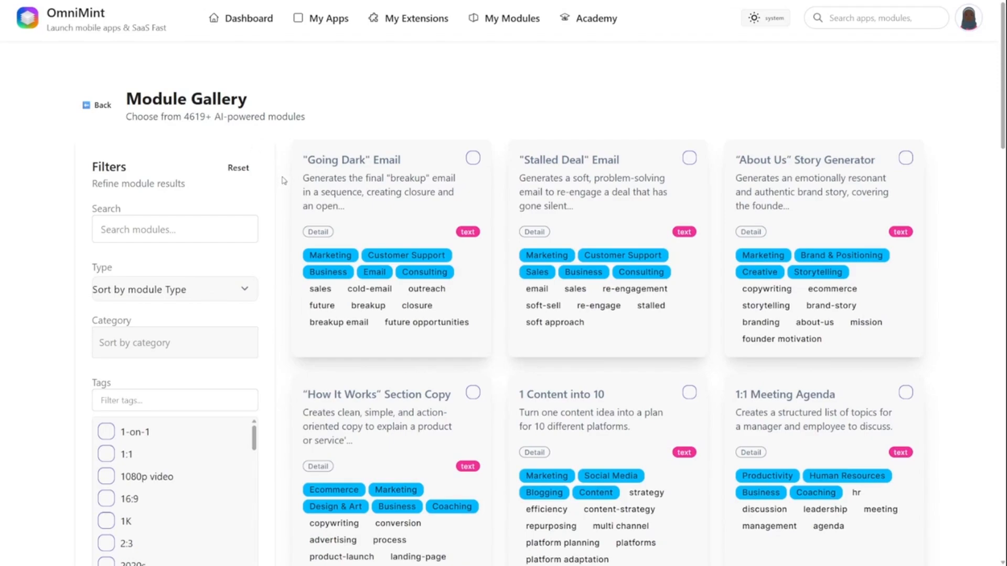
- Switch to the dashboard and open the DFY Business builder
key("ctrl+shift+Tab")
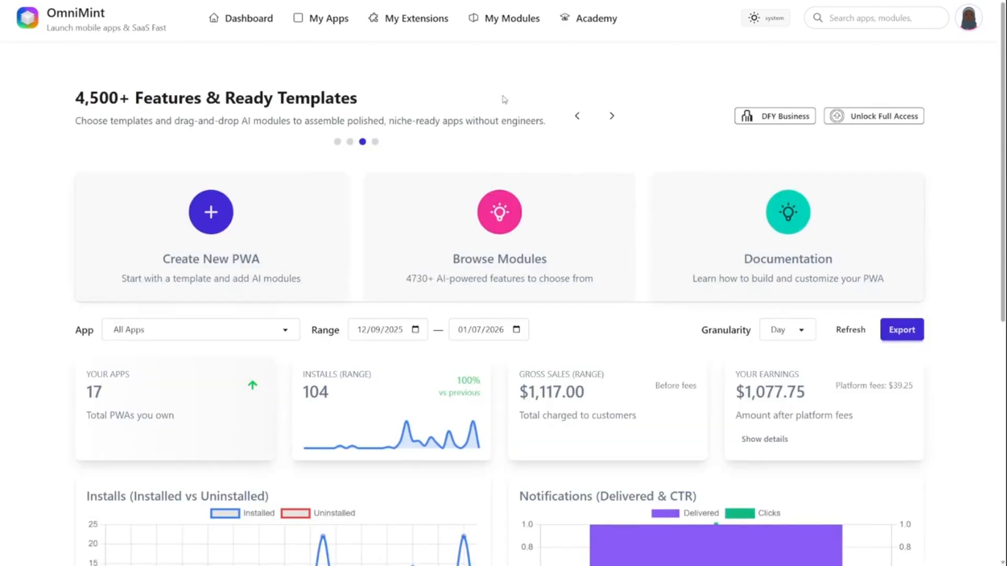
left_click(774, 117)
scroll(537, 323, "down", 1)
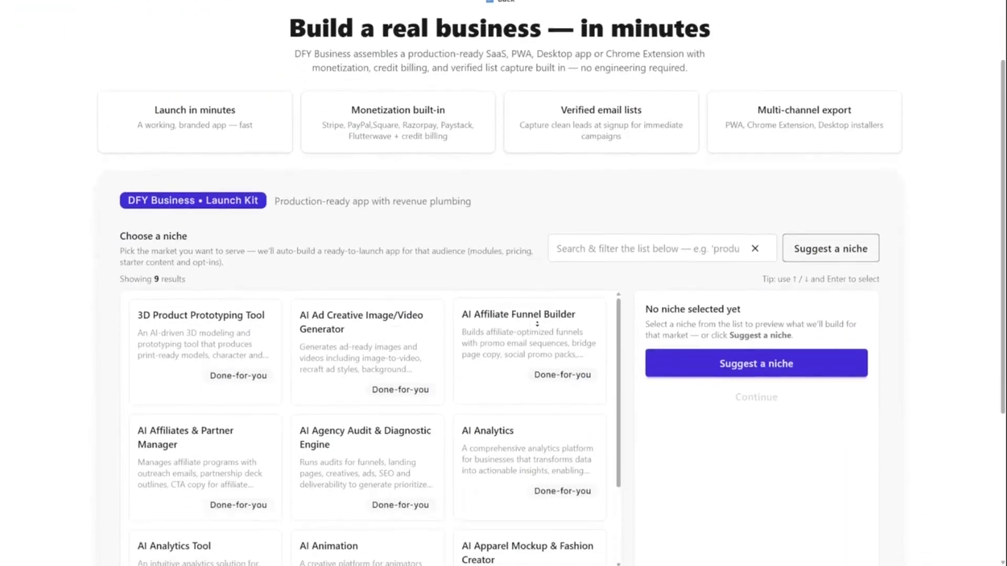
- Choose AI Blogging as the niche for the done-for-you business and continue to the layouts
scroll(537, 323, "down", 4)
scroll(606, 405, "down", 6)
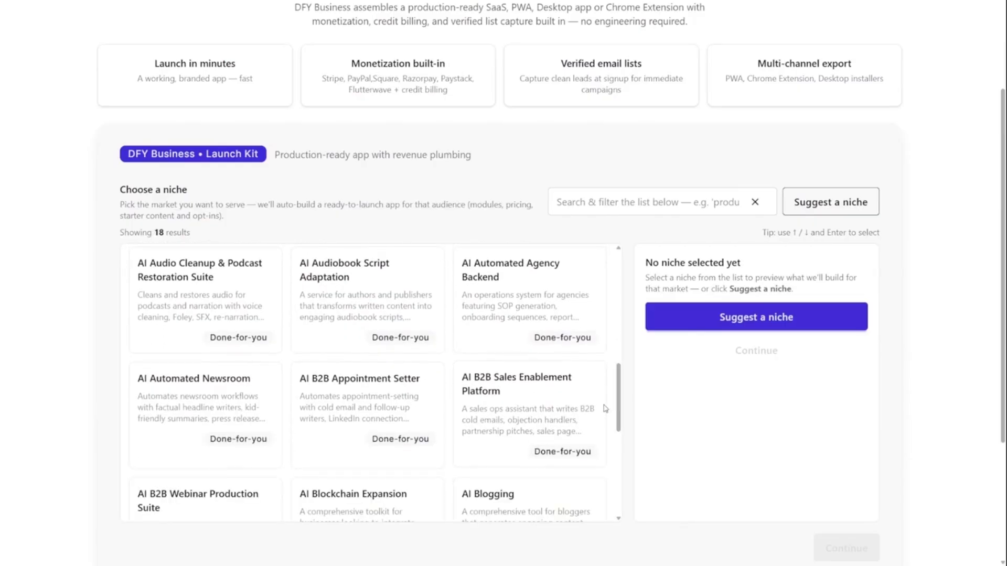
left_click_drag(622, 393, 624, 423)
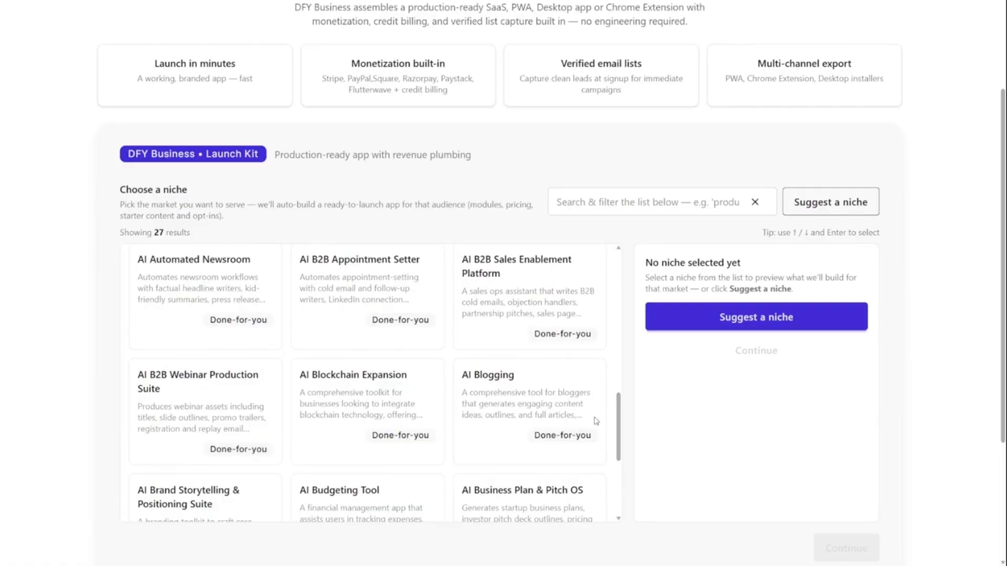
left_click(567, 416)
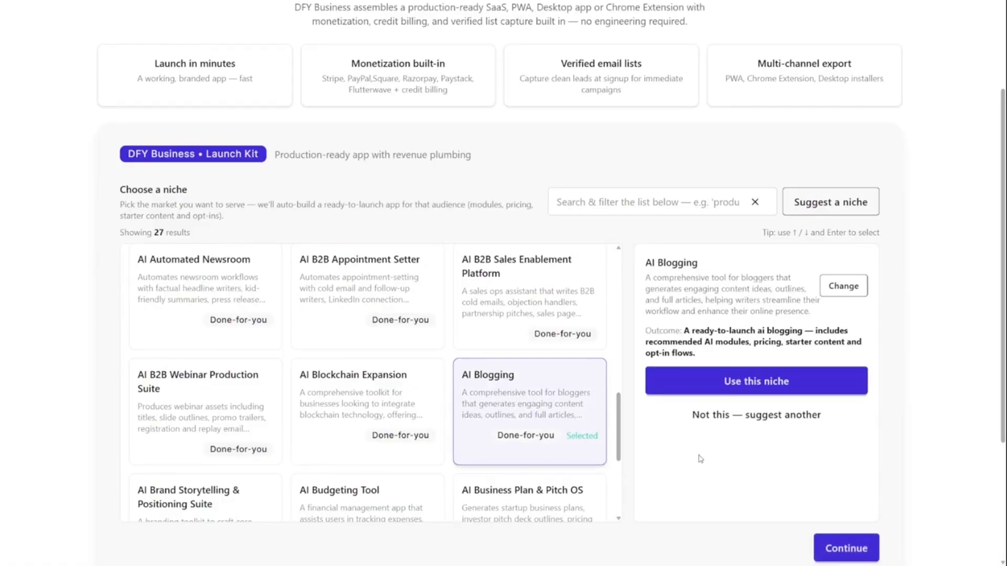
scroll(682, 419, "down", 2)
left_click(823, 457)
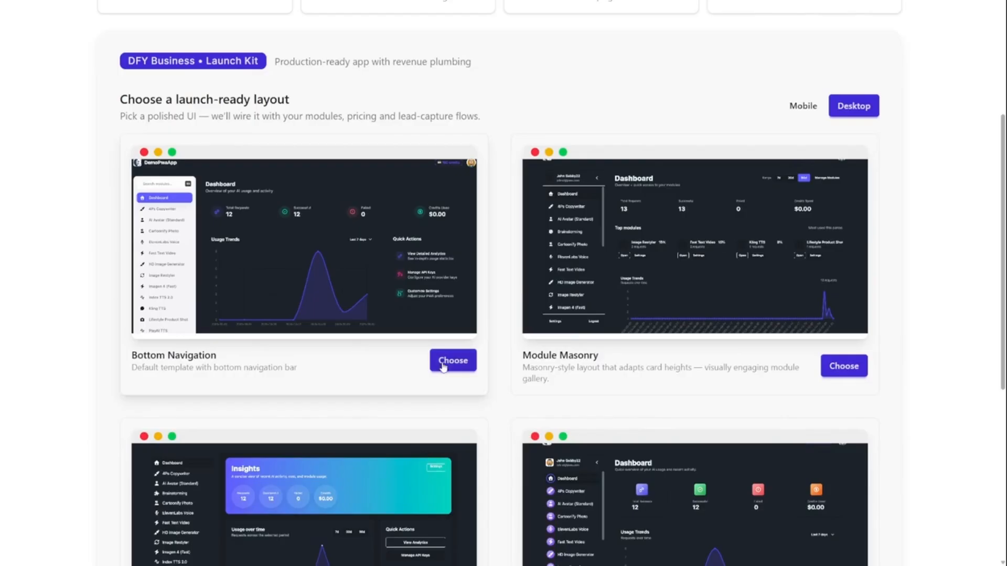
- Choose the Bottom Navigation layout in desktop view and continue to the app settings
left_click(454, 361)
scroll(732, 402, "down", 6)
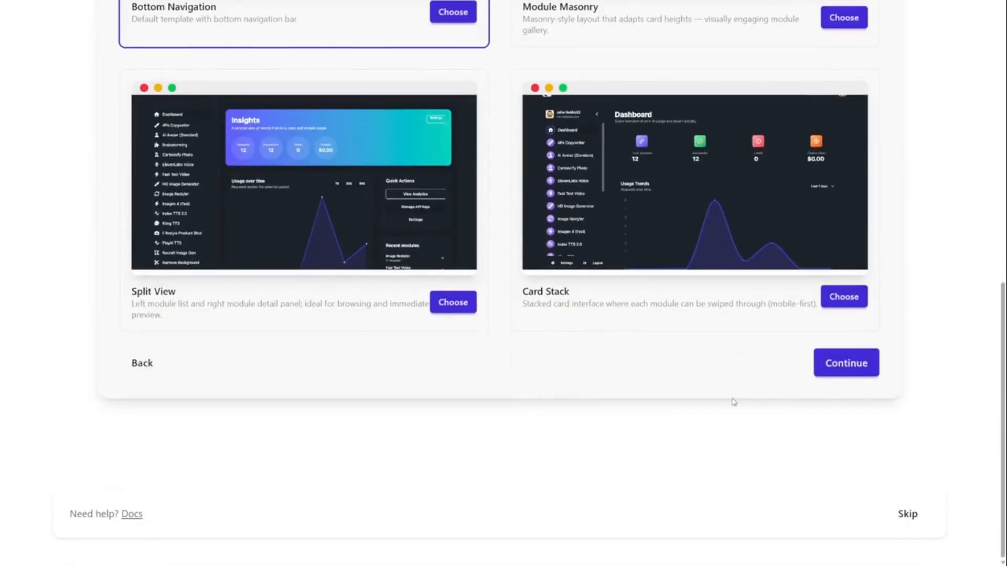
left_click(845, 362)
- Pick a look from the theme list and create the AI Blogging App for the web
scroll(642, 267, "up", 1)
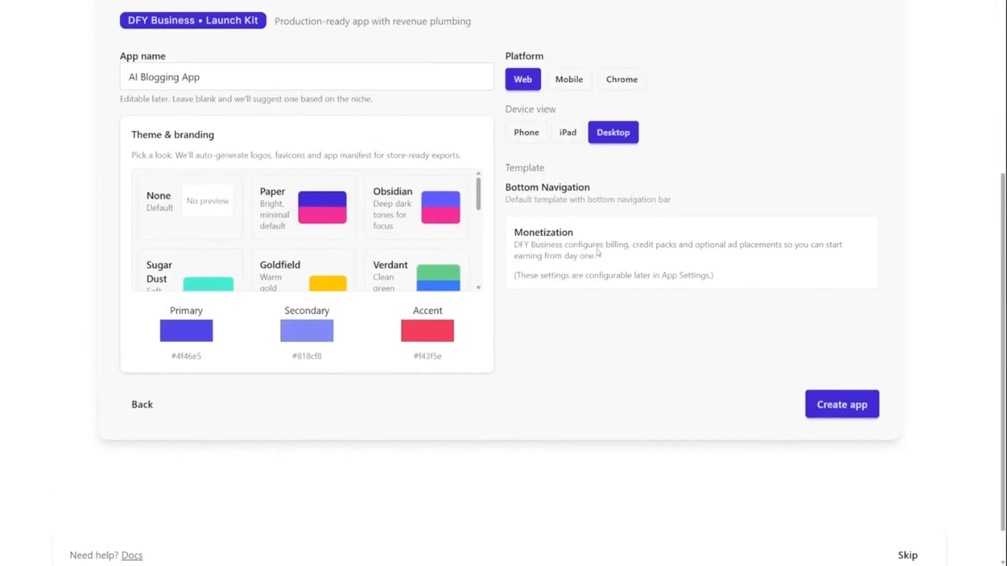
left_click_drag(479, 200, 478, 232)
left_click(185, 279)
left_click(837, 408)
left_click(223, 87)
left_click(845, 398)
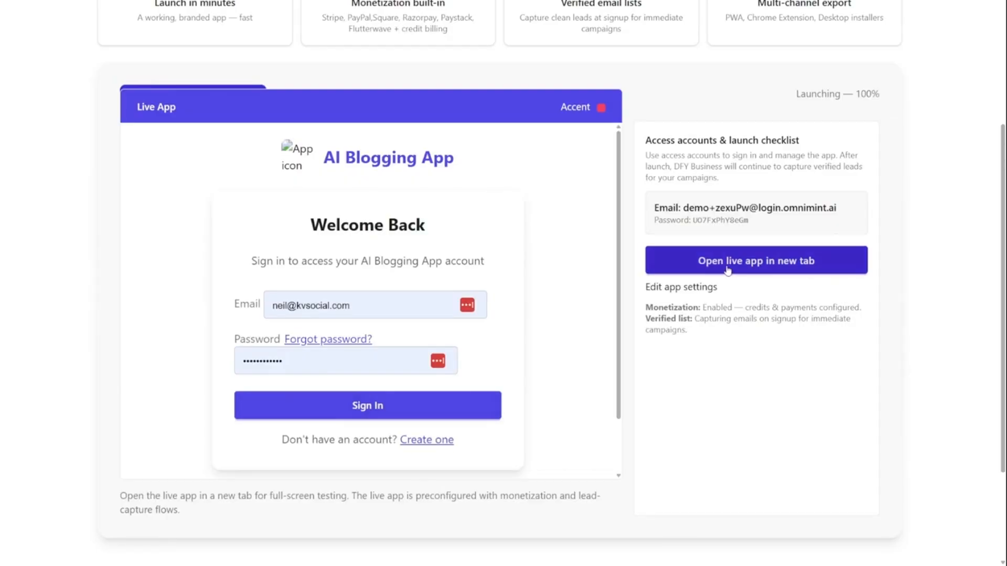
- View the Art Critique Guide and Comparison Content Ideas modules in the live blogging app
left_click_drag(685, 208, 837, 208)
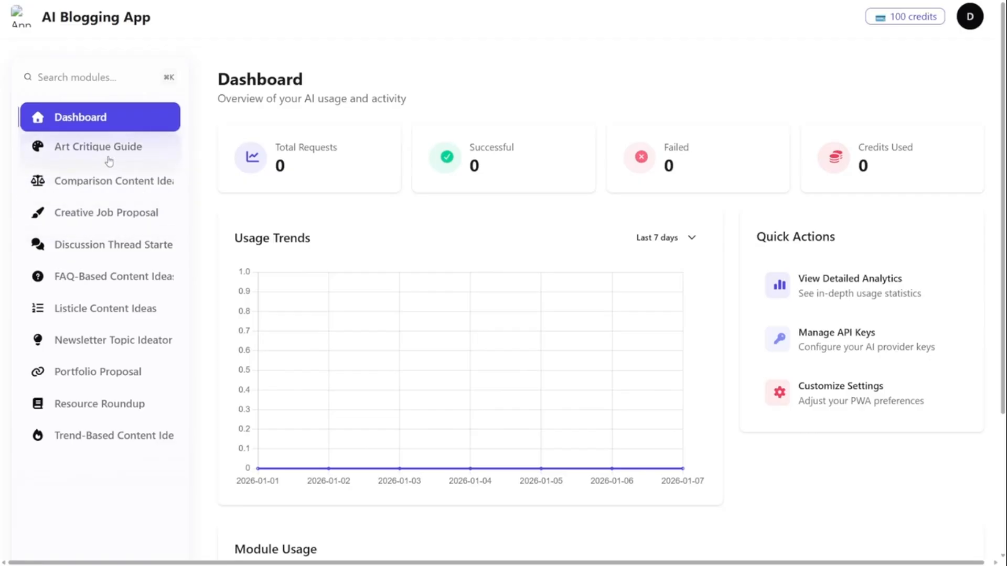
left_click(109, 160)
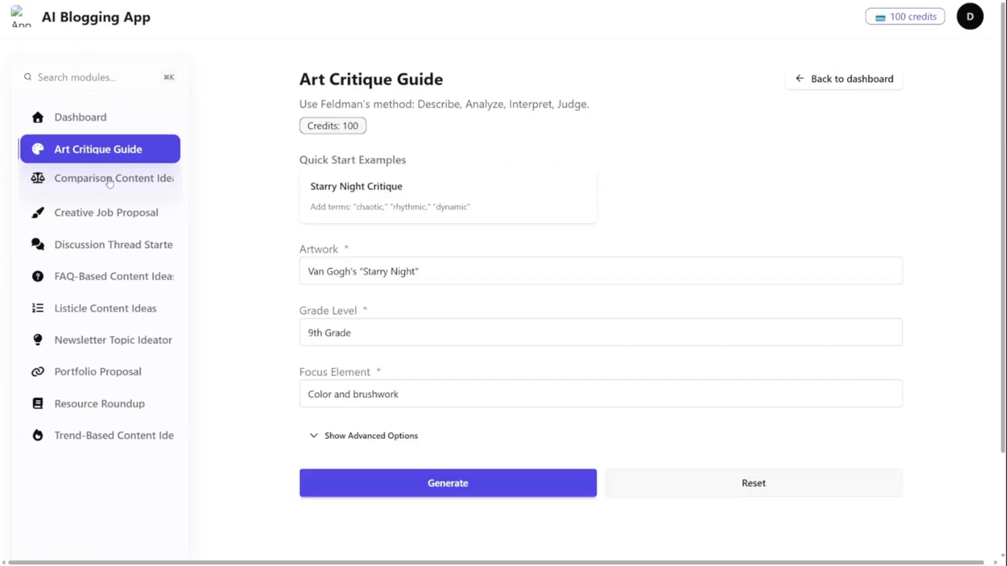
left_click(110, 182)
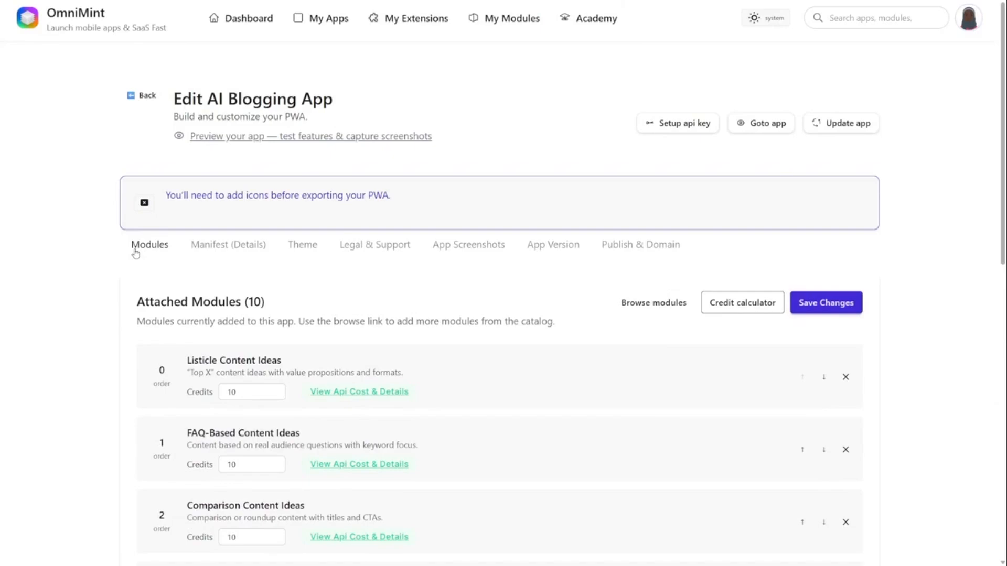
- Visit the API key setup, then open the manifest details of the AI Blogging App
left_click(677, 133)
left_click(223, 251)
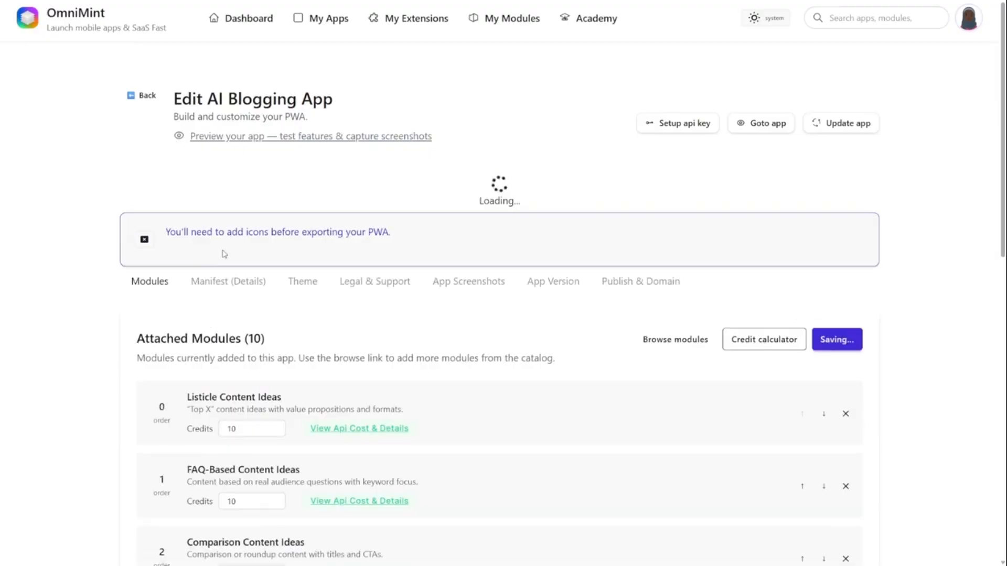
middle_click(107, 290)
middle_click(95, 345)
middle_click(945, 352)
middle_click(931, 386)
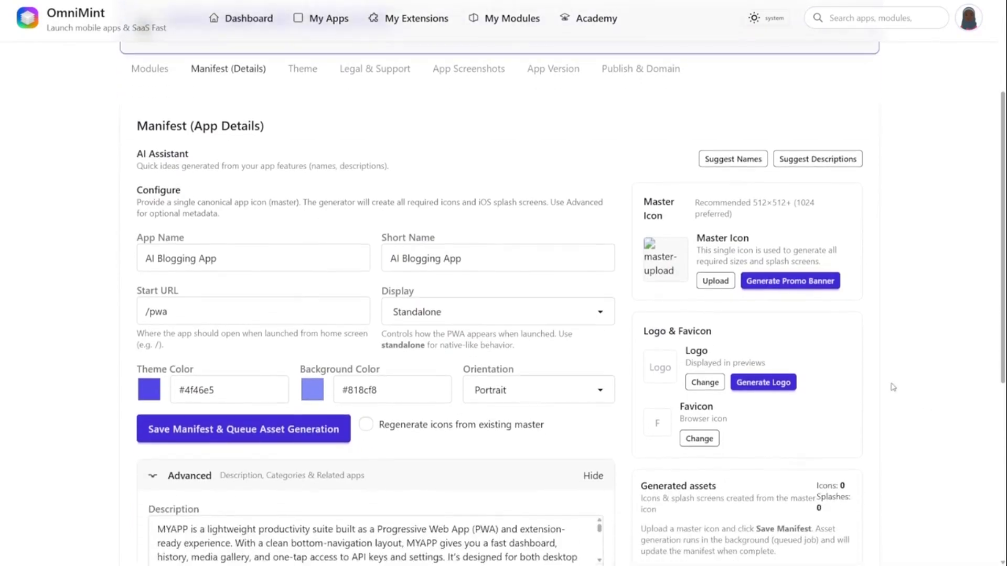
- Generate a 512×512 AI promo banner for the app and use it as the master icon
left_click(800, 289)
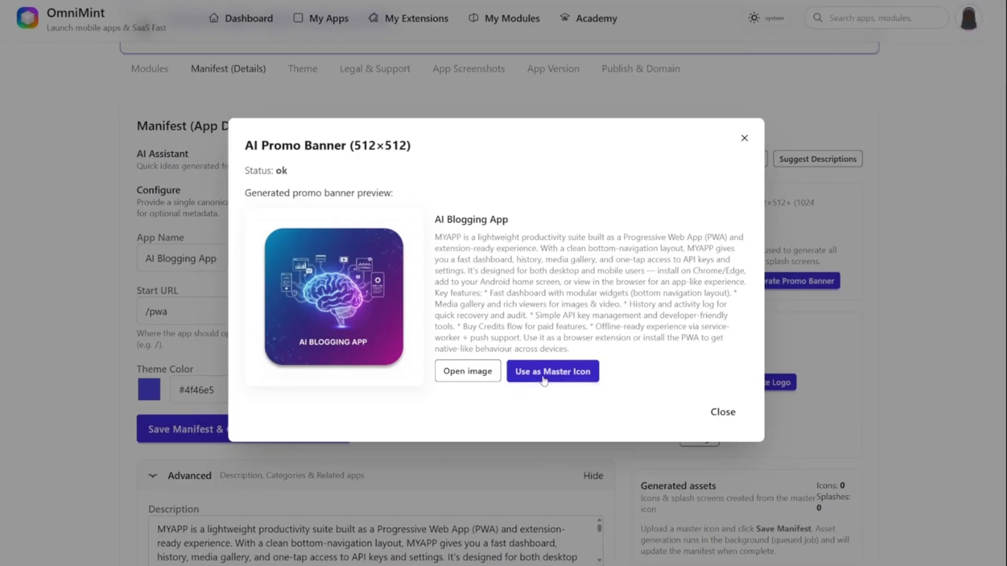
left_click(549, 384)
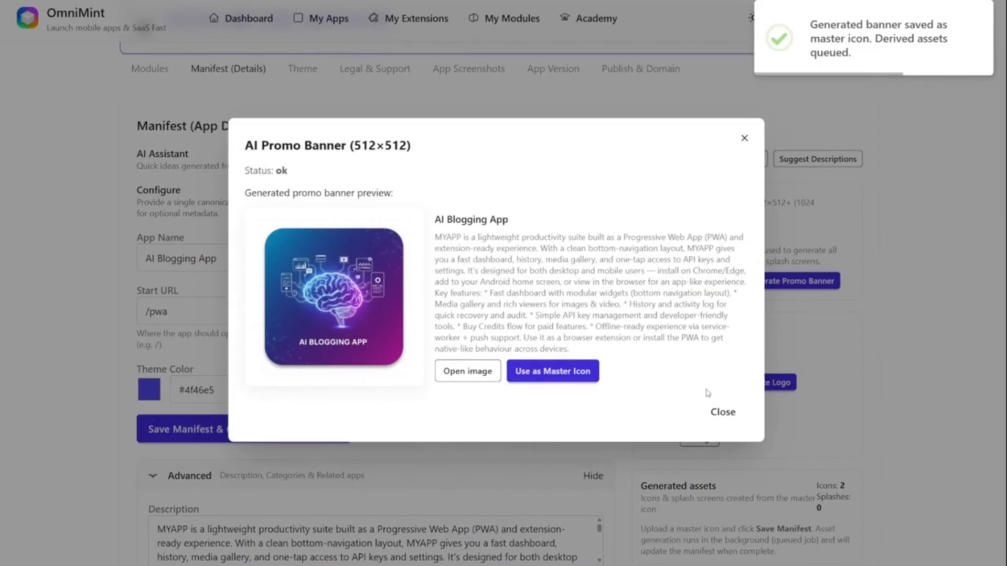
left_click(728, 414)
- Generate an AI logo for the app and use it as the logo
scroll(793, 414, "down", 1)
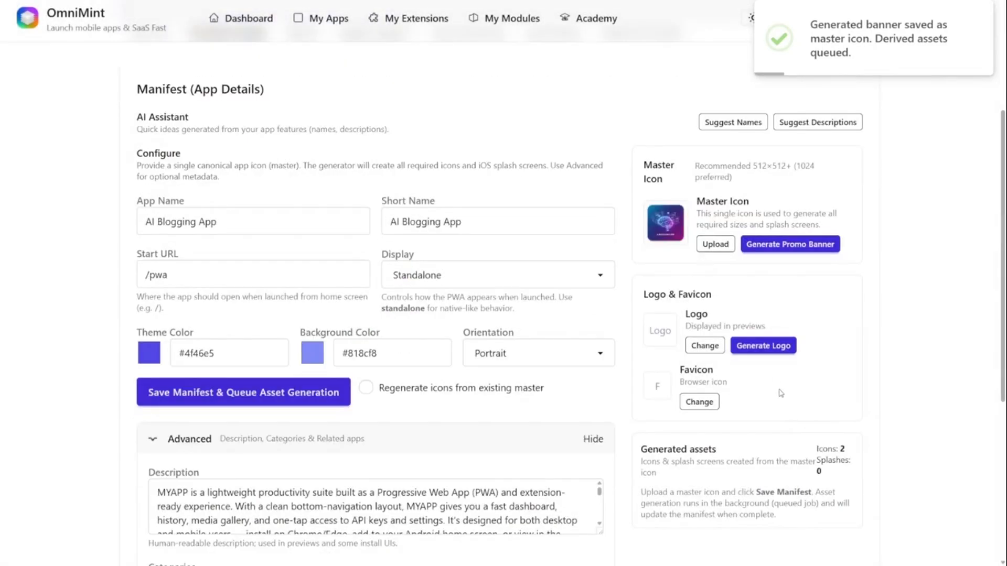
left_click(768, 349)
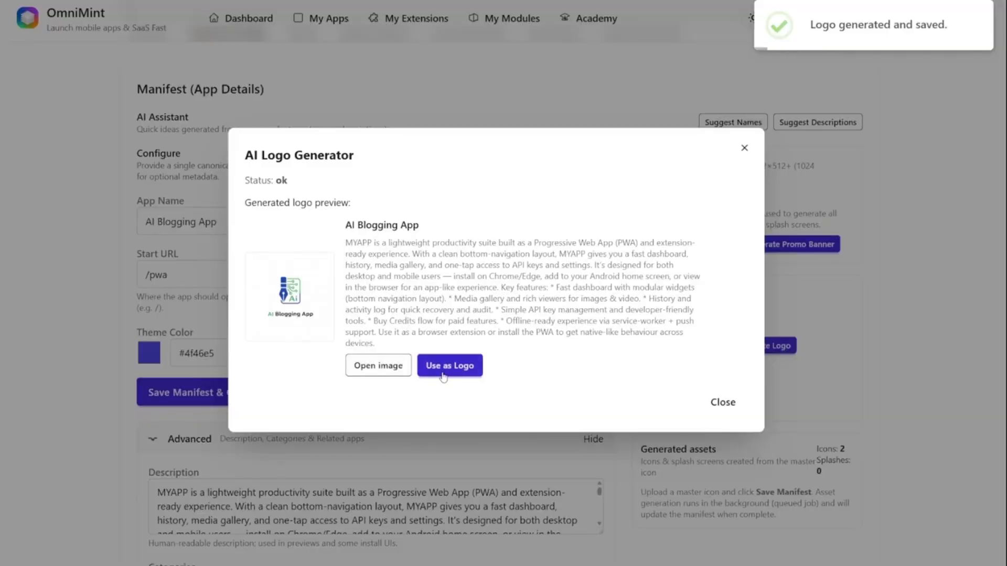
left_click(448, 370)
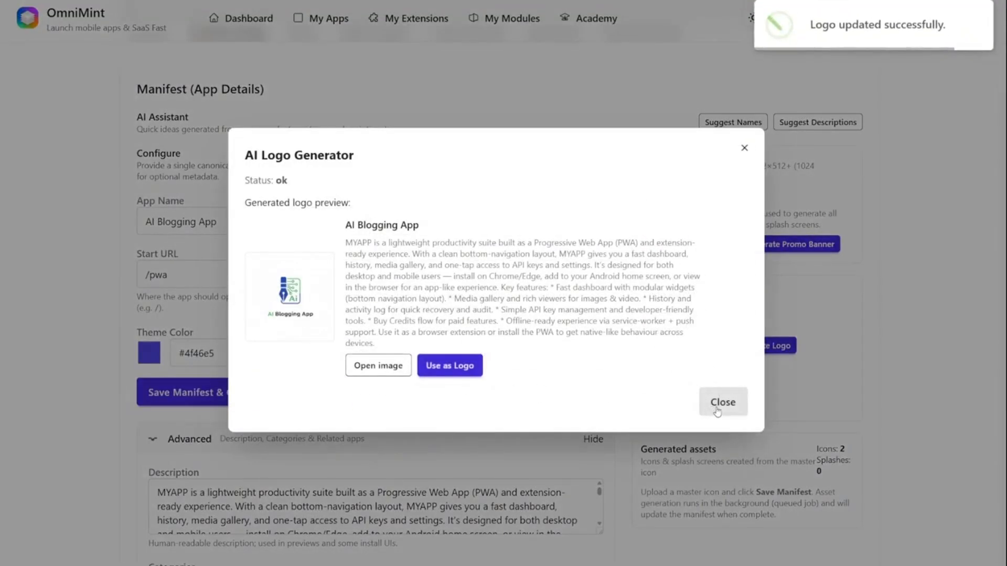
left_click(722, 402)
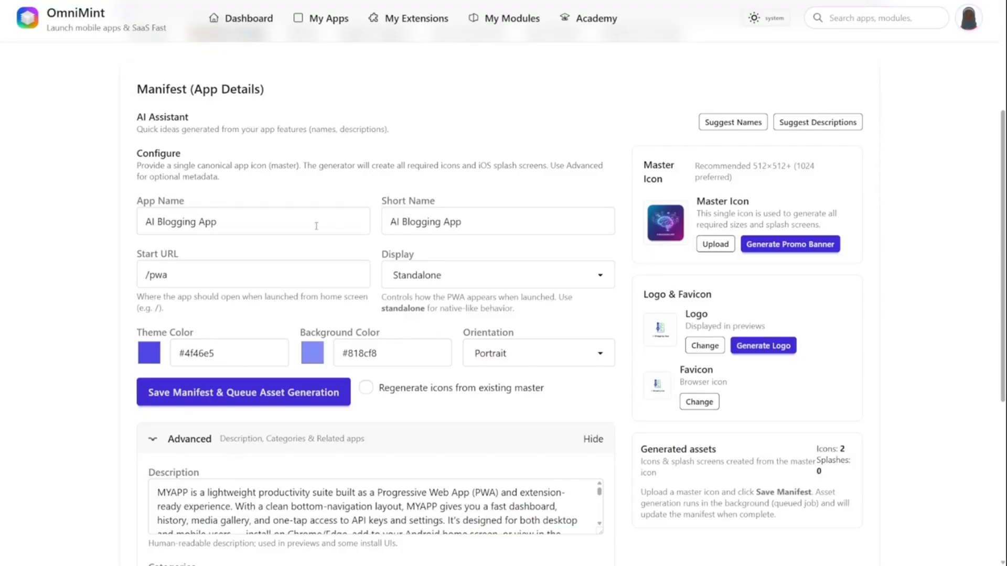
- Request AI name suggestions and rename the app to IdeaSpark
left_click(713, 128)
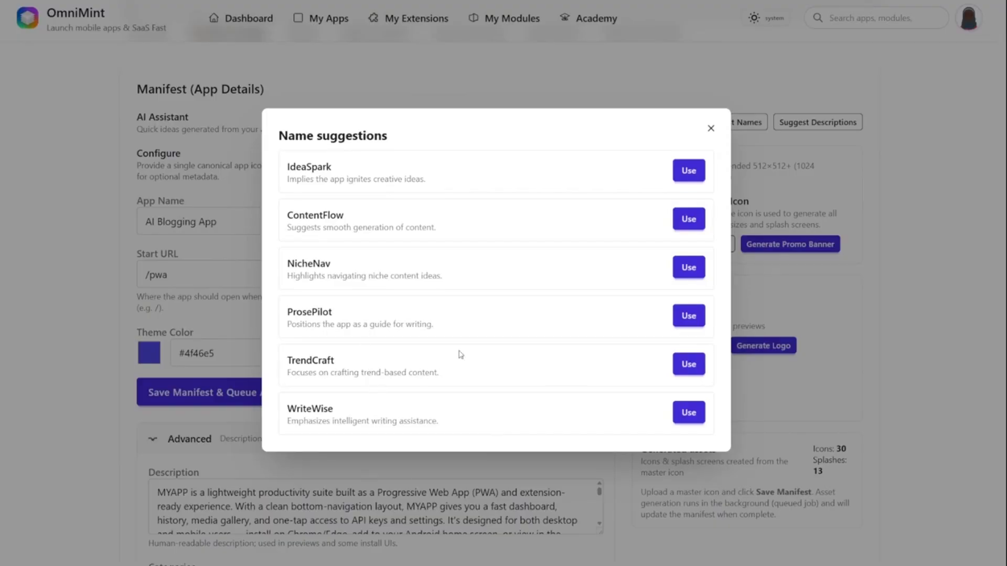
left_click(688, 171)
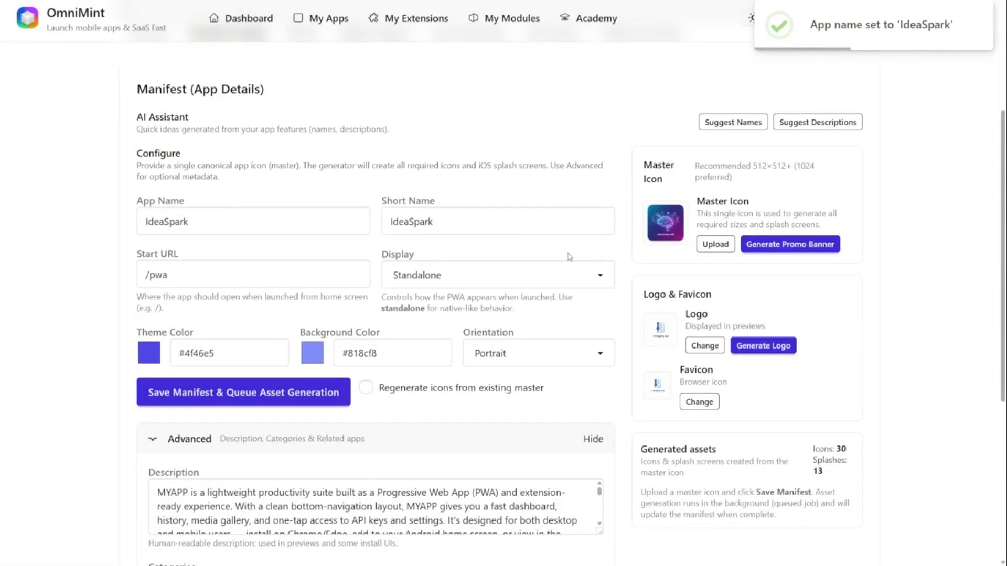
- Enlarge the description field and replace the first word MYAPP with the app name IdeaSpark
scroll(423, 395, "down", 2)
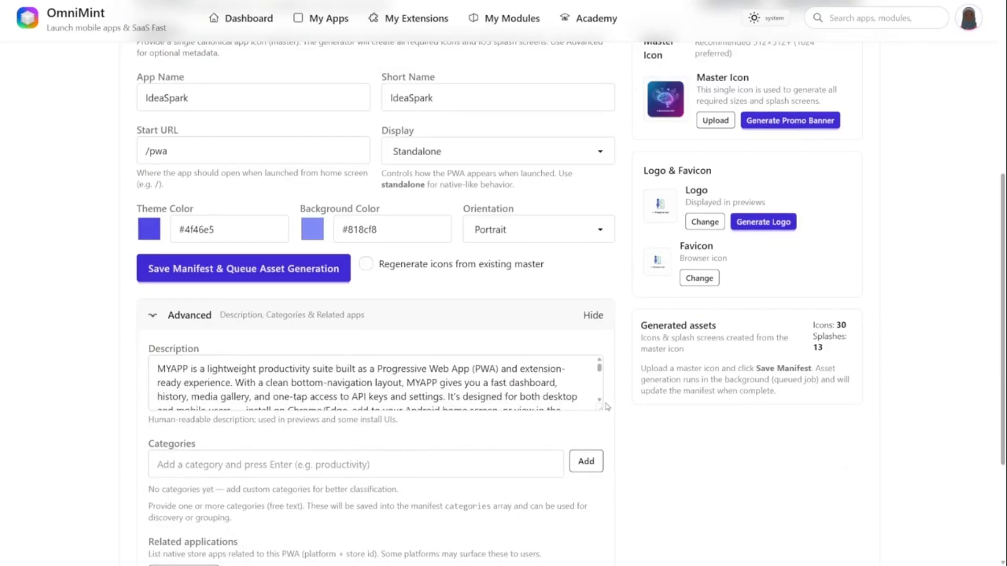
left_click_drag(601, 408, 602, 465)
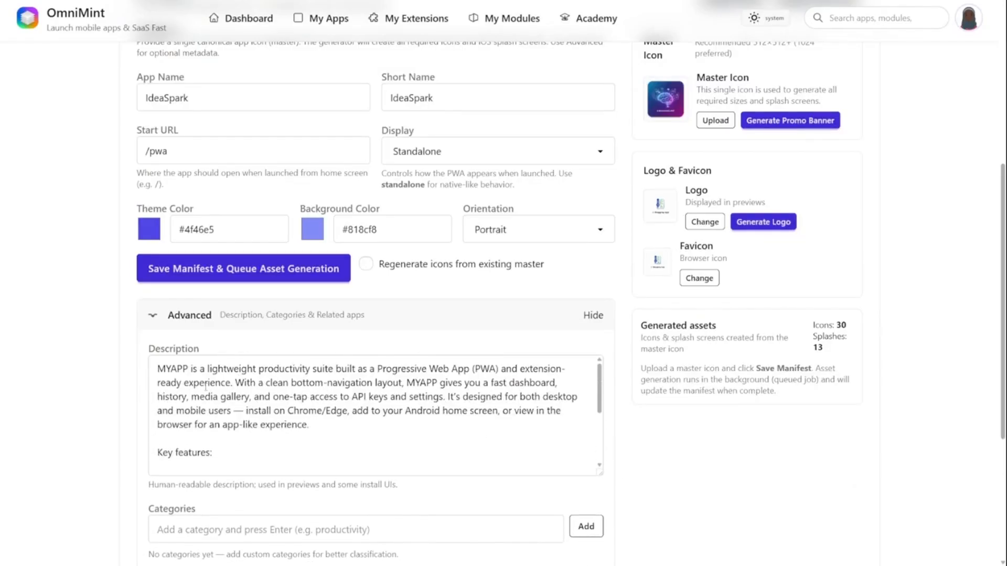
double_click(188, 368)
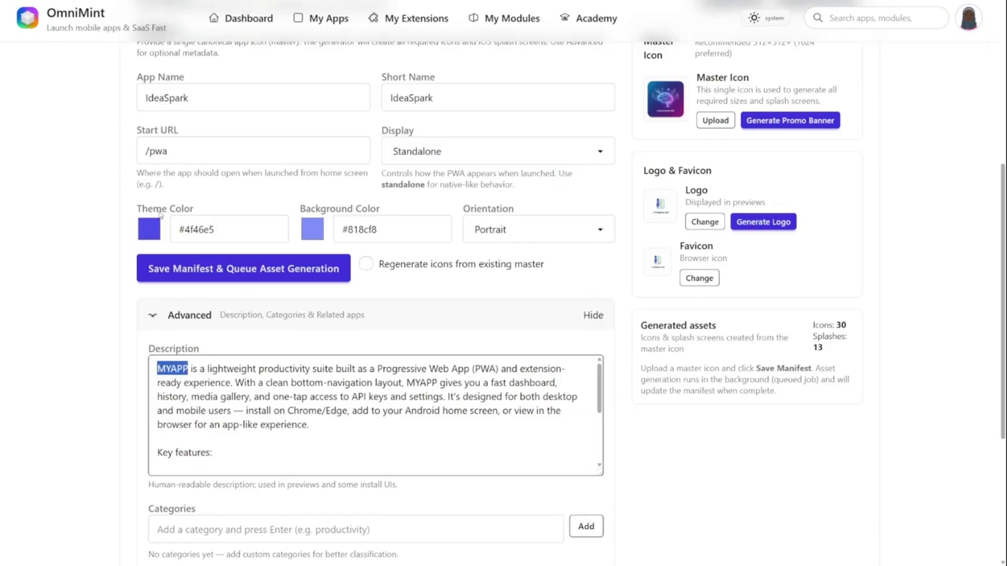
left_click(166, 105)
double_click(166, 105)
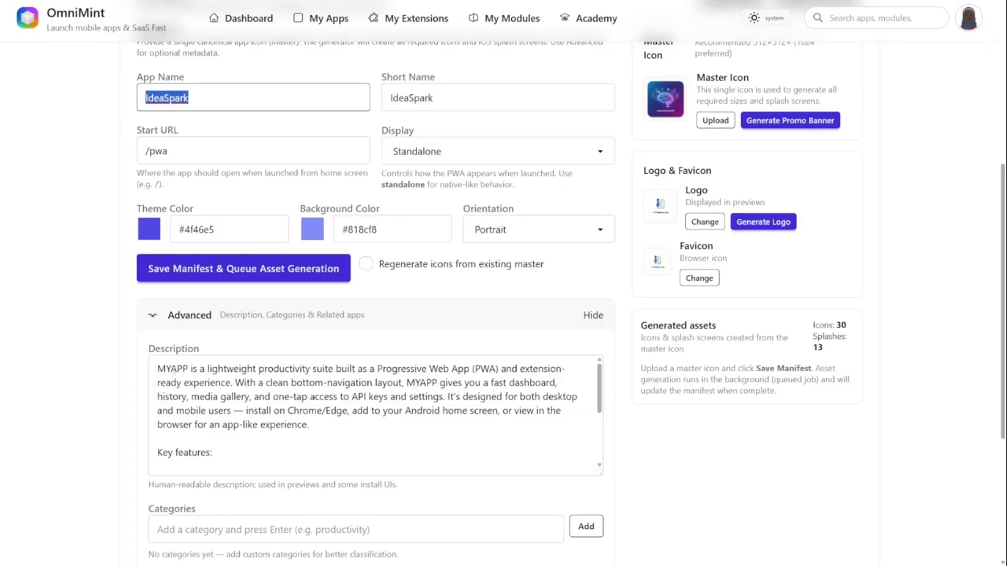
key("ctrl+c")
double_click(172, 368)
key("ctrl+v")
scroll(323, 357, "down", 5)
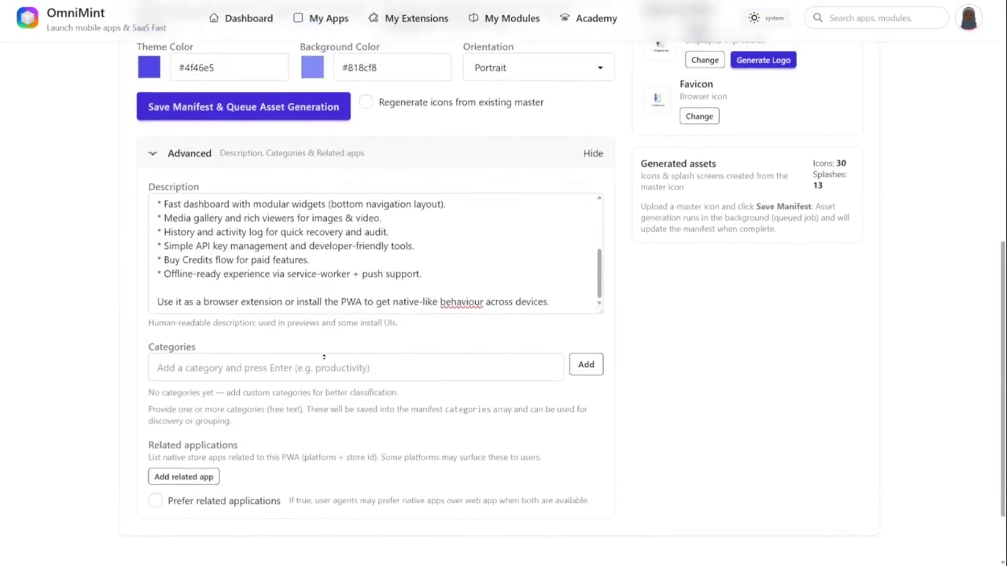
- Open the Legal & Support section to view the app's privacy policy
scroll(323, 357, "up", 10)
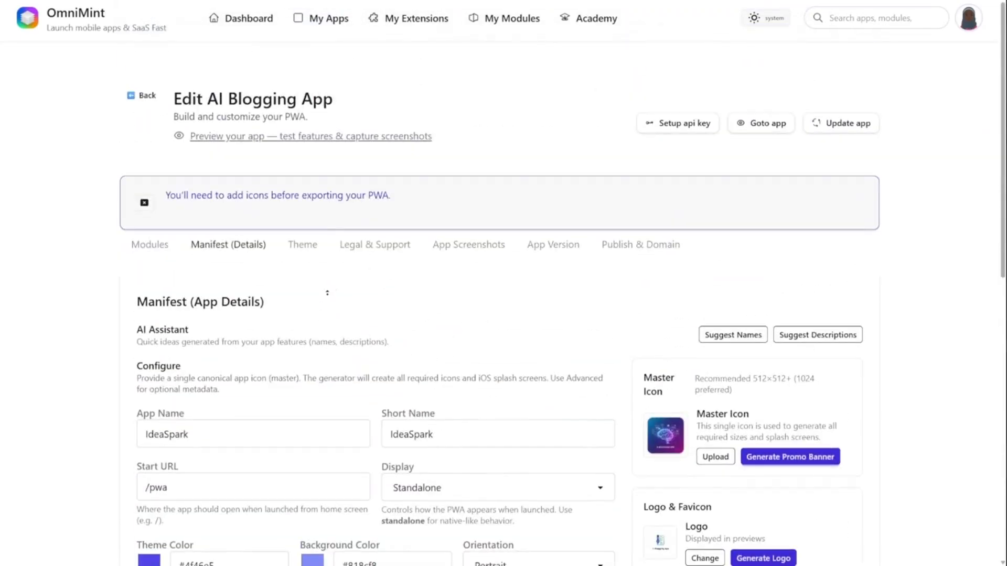
left_click(367, 245)
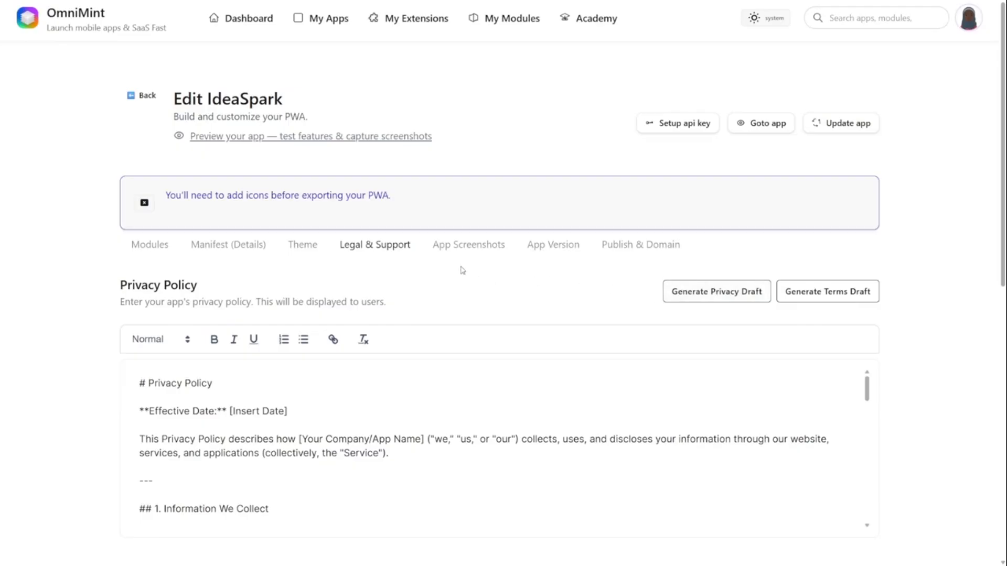
- Browse modules for the app, search the gallery for "blogging" and select the Blogging Calendar module
left_click(159, 247)
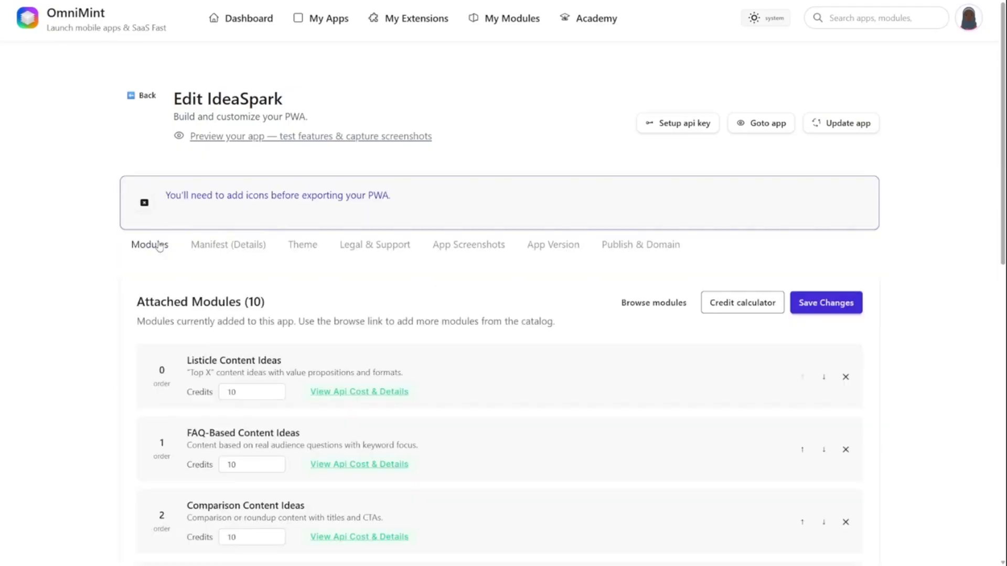
left_click(644, 301)
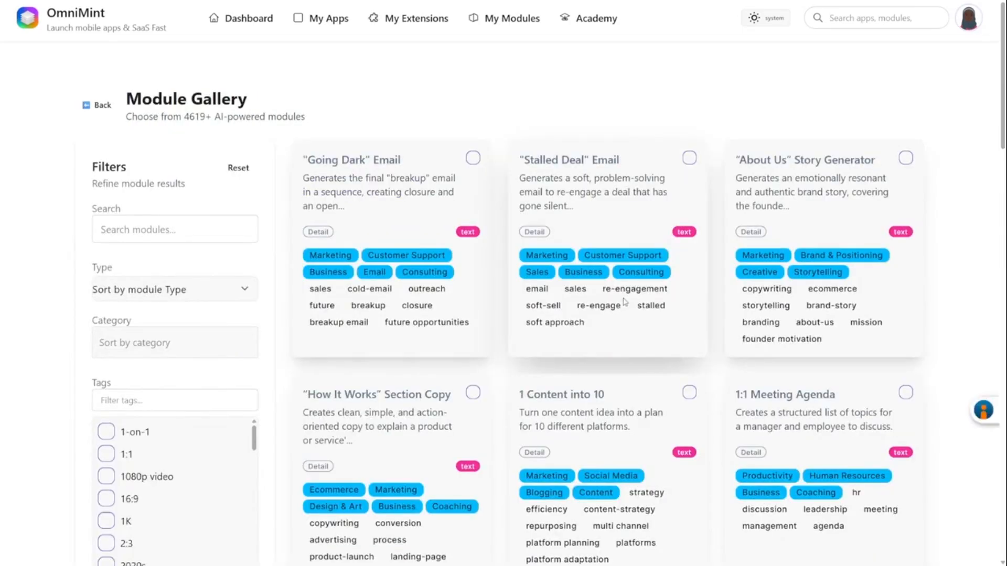
left_click(167, 225)
type("blogging")
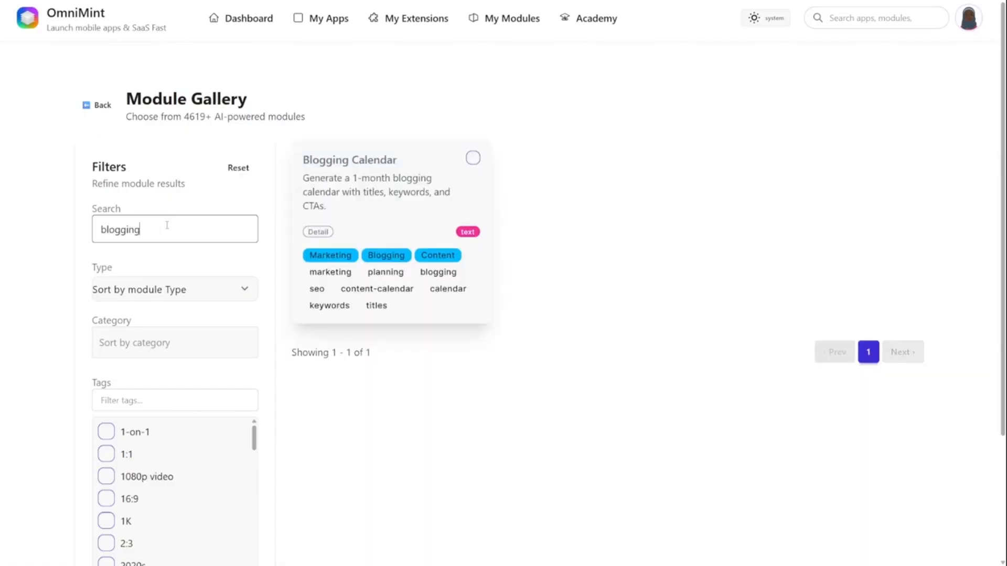
left_click(472, 158)
- Search the gallery for "blog" and select the B2B Blog Post Intro and Blog Article (SEO) modules
scroll(496, 420, "down", 1)
left_click_drag(148, 162, 74, 168)
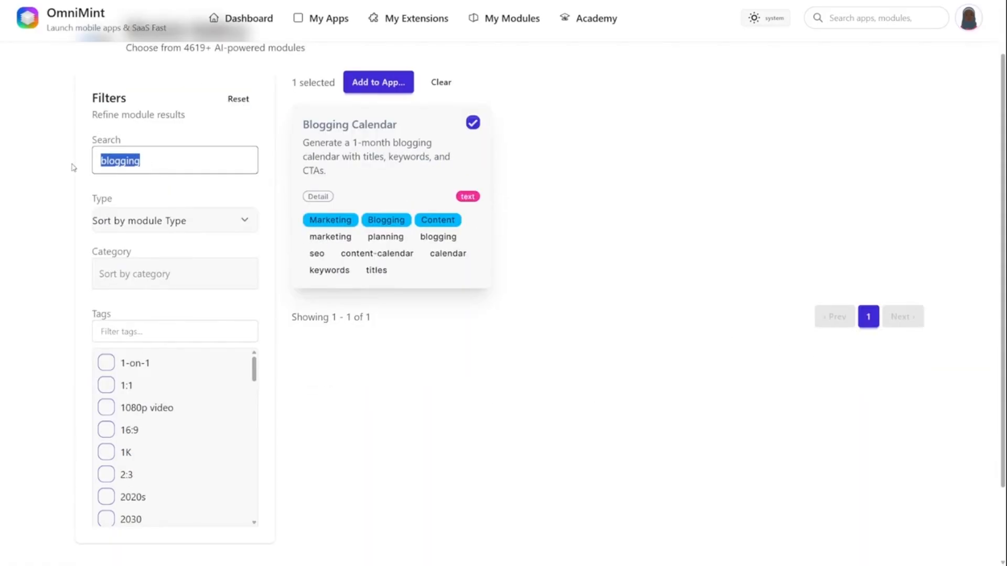
type("blog")
left_click(905, 123)
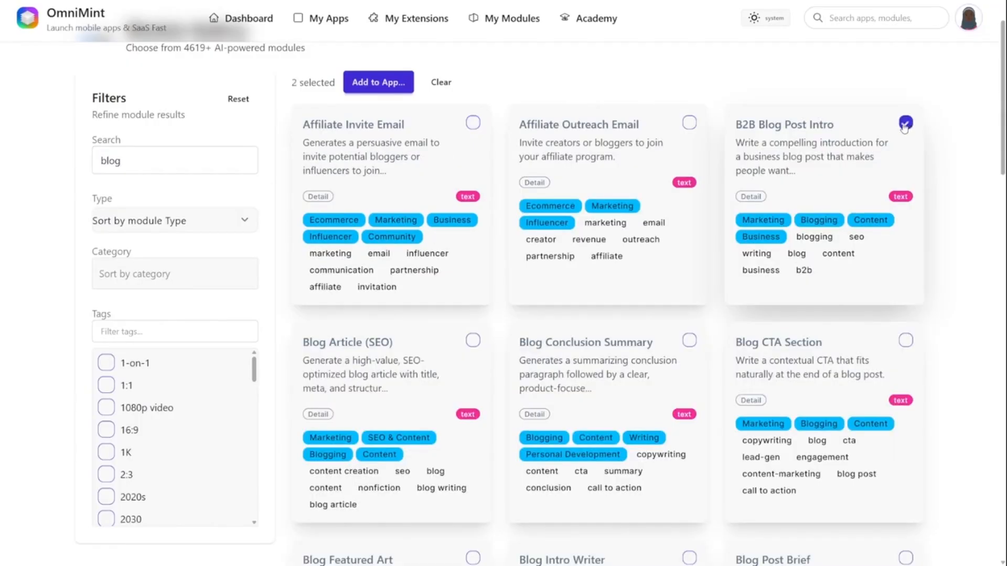
left_click(472, 341)
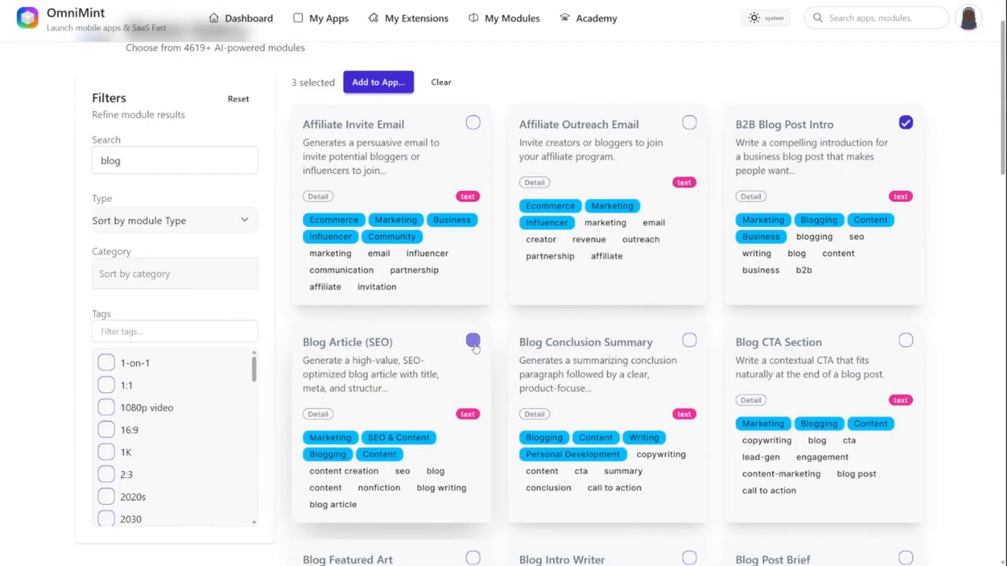
- Select the Blog Conclusion Summary and Blog CTA Section modules too, and add all selected modules to the IdeaSpark app
left_click(689, 340)
left_click(906, 340)
scroll(960, 421, "down", 1)
scroll(960, 421, "down", 20)
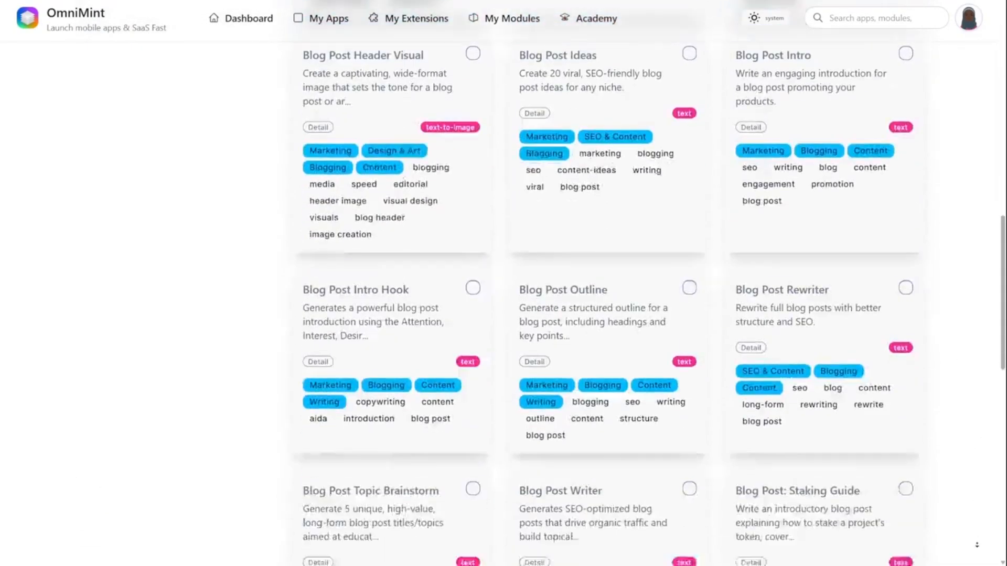
scroll(946, 517, "up", 20)
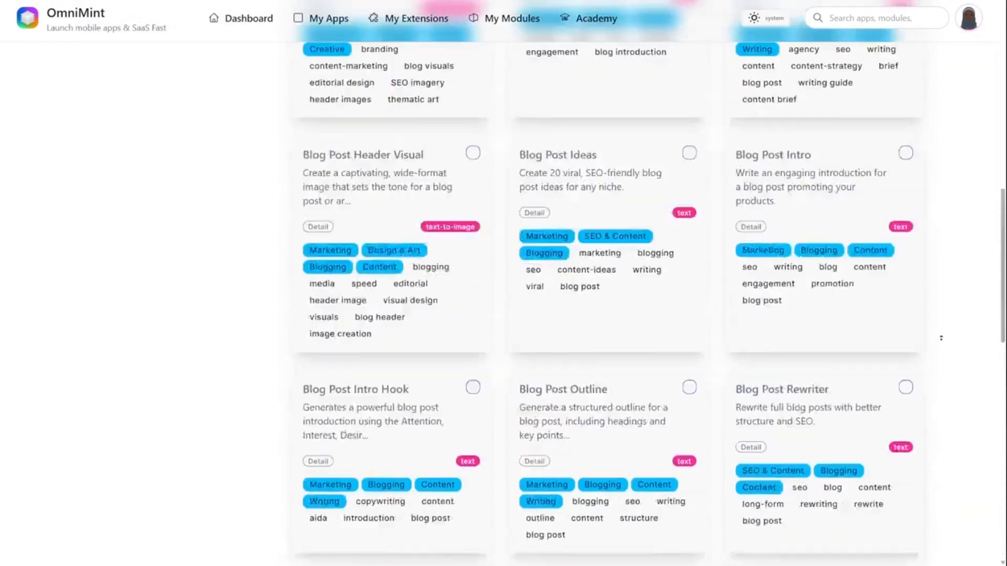
left_click(378, 151)
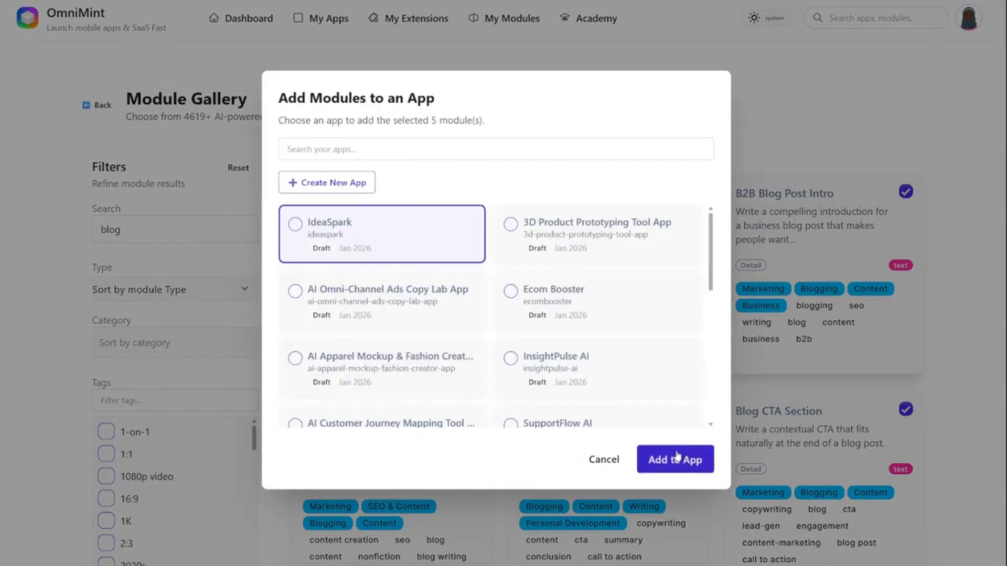
left_click(676, 458)
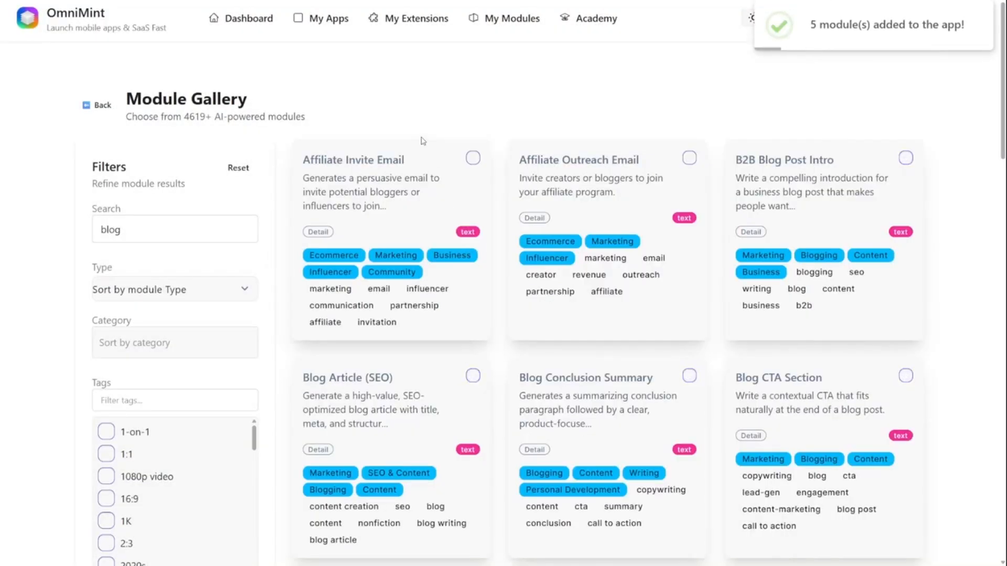
- From the apps list, open IdeaSpark's credit settings to review its credit packs, then open its payment gateway settings
left_click(325, 30)
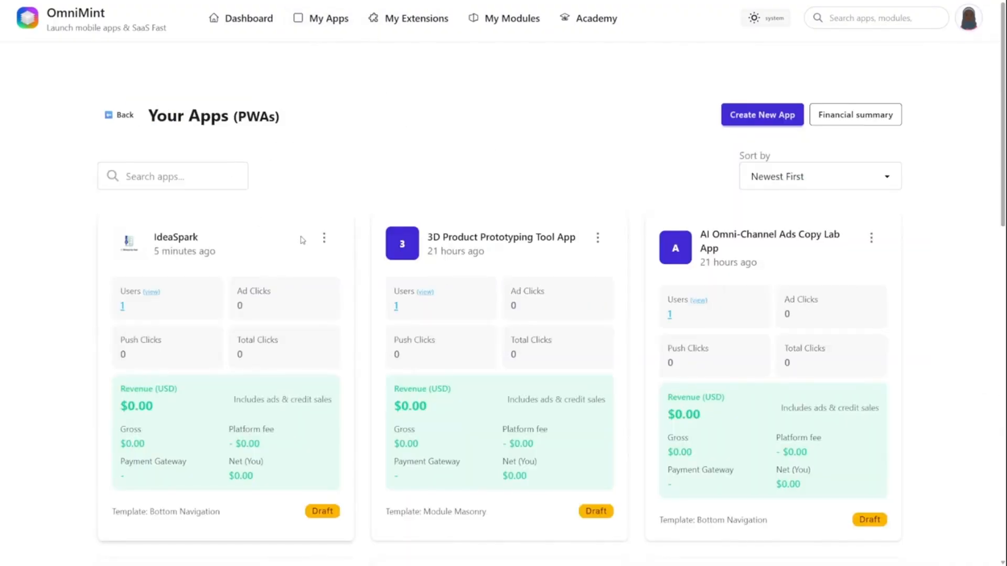
scroll(304, 265, "down", 1)
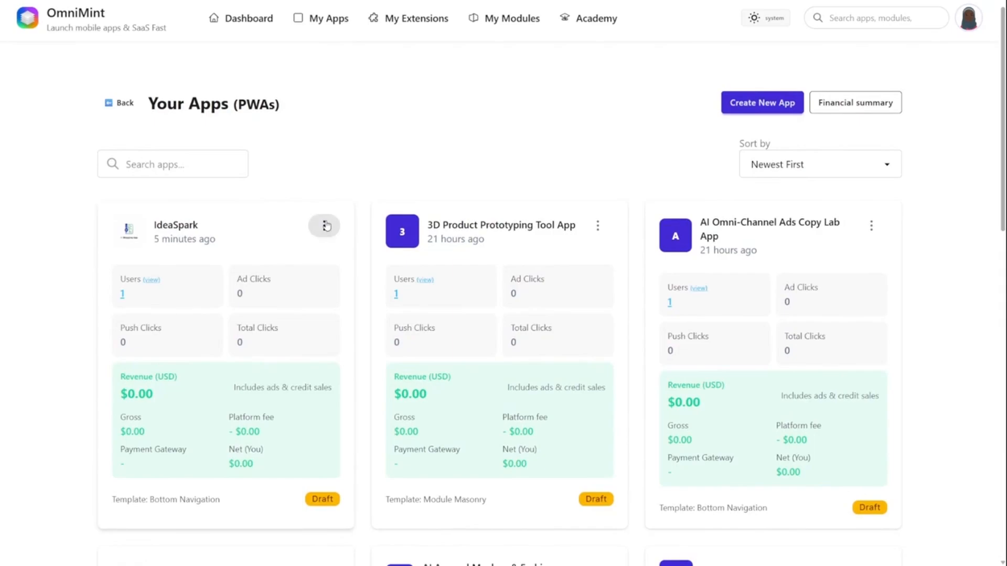
left_click(324, 226)
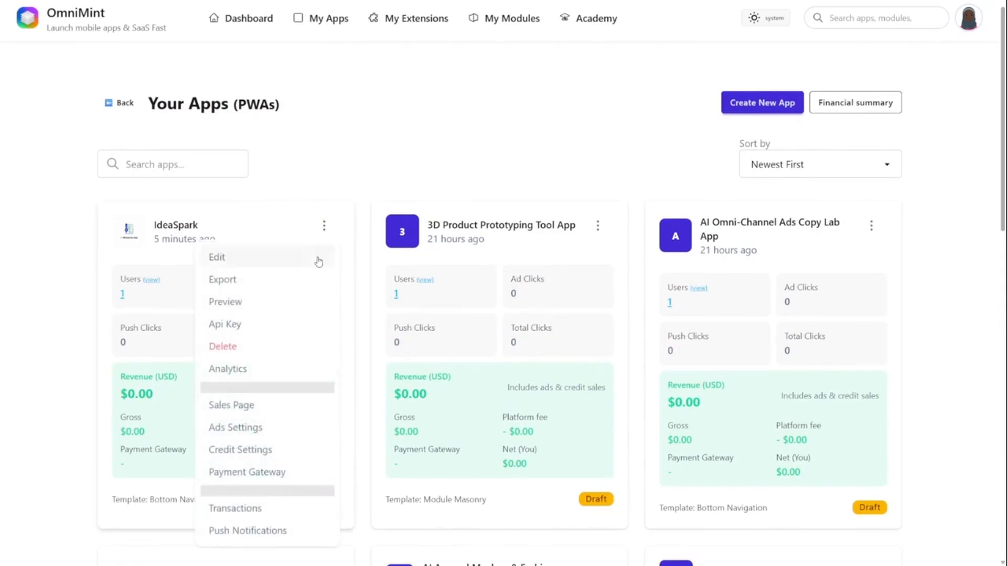
left_click(294, 450)
scroll(386, 379, "down", 4)
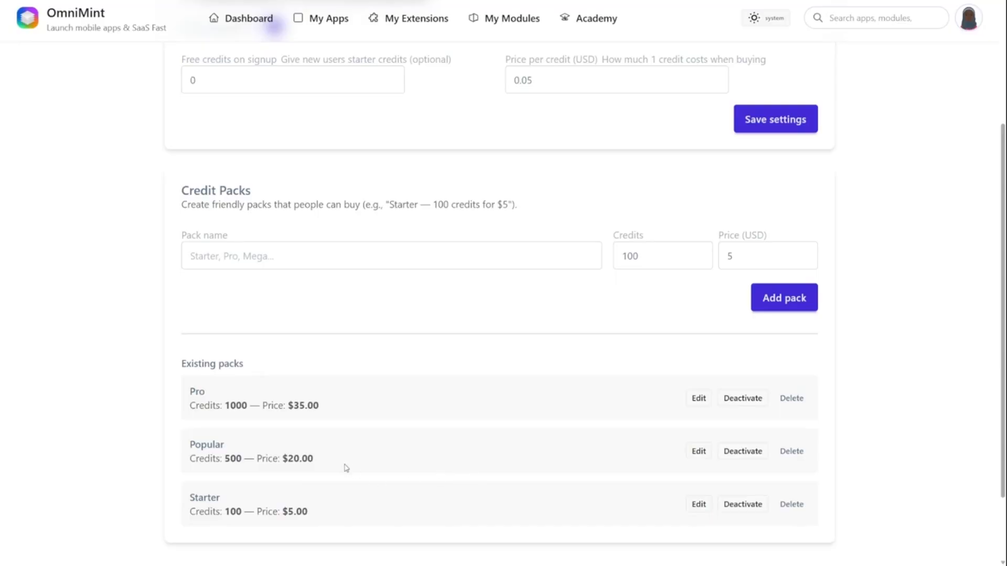
scroll(357, 418, "up", 4)
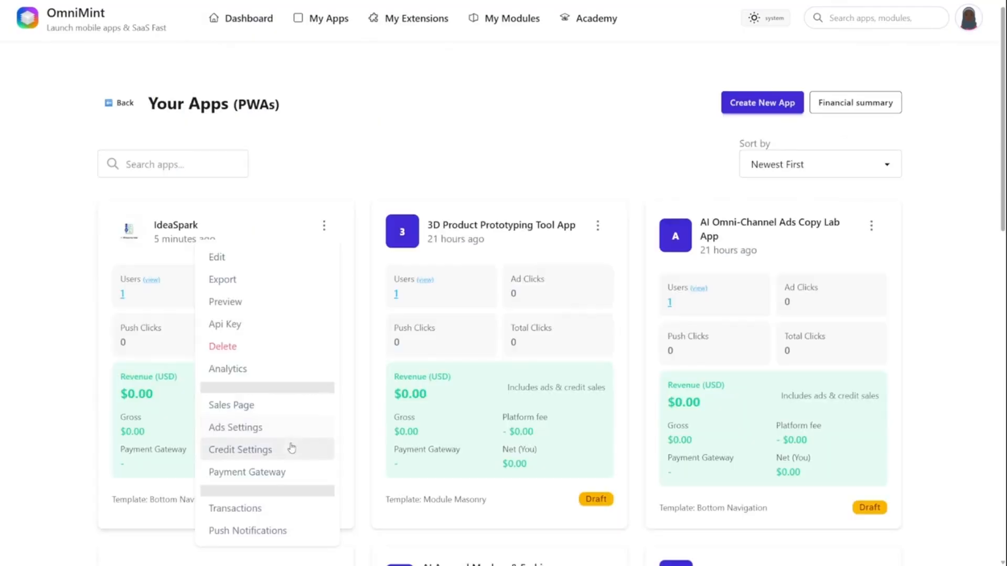
left_click(289, 472)
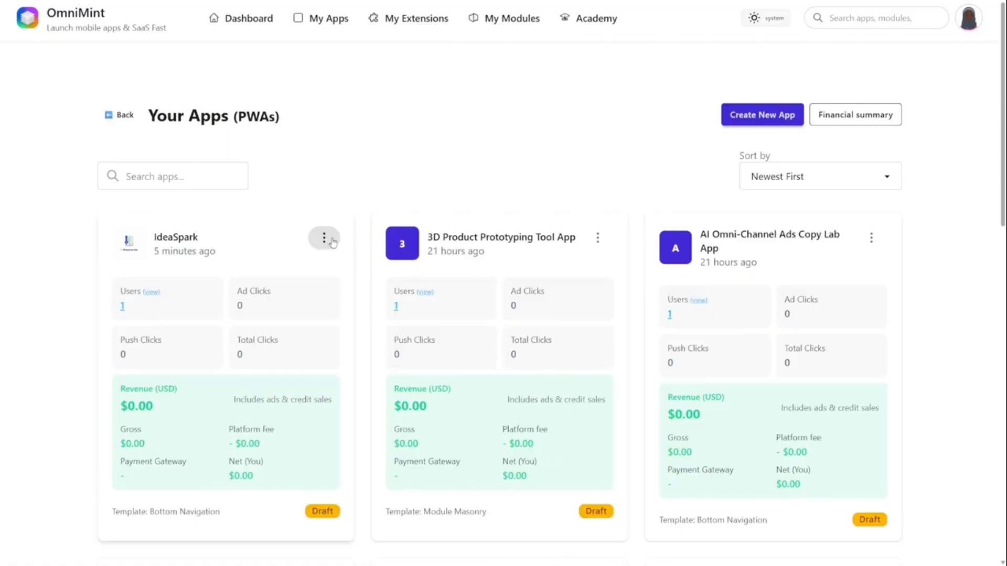
- Start a new sales page for IdeaSpark and accept the app details in the wizard's first step
left_click(330, 241)
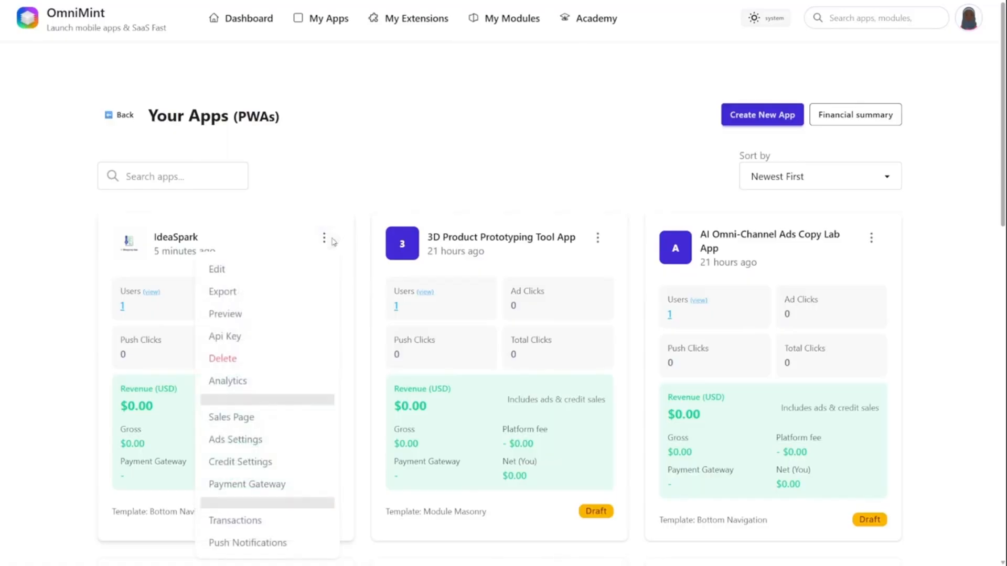
left_click(300, 420)
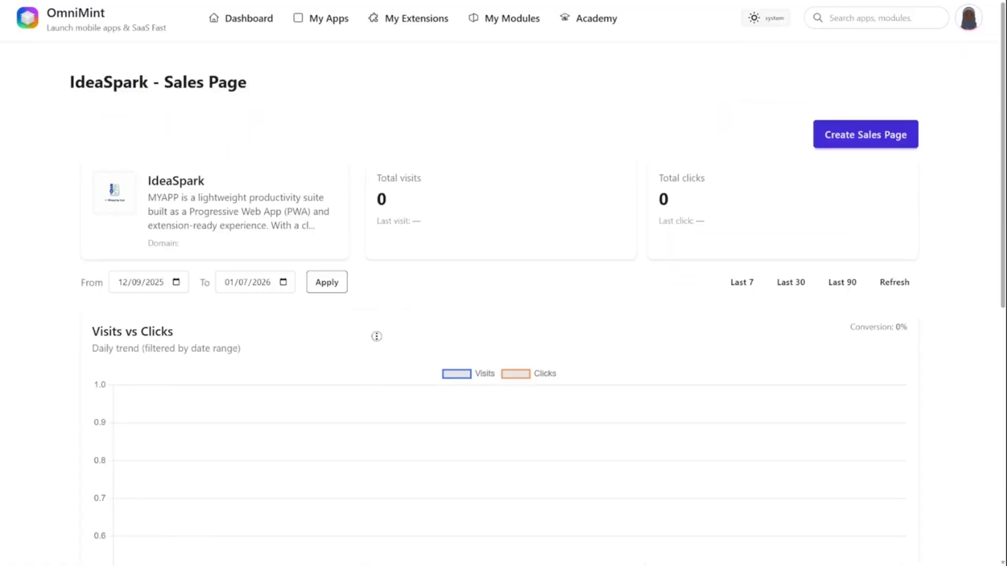
scroll(703, 188, "down", 1)
left_click(842, 107)
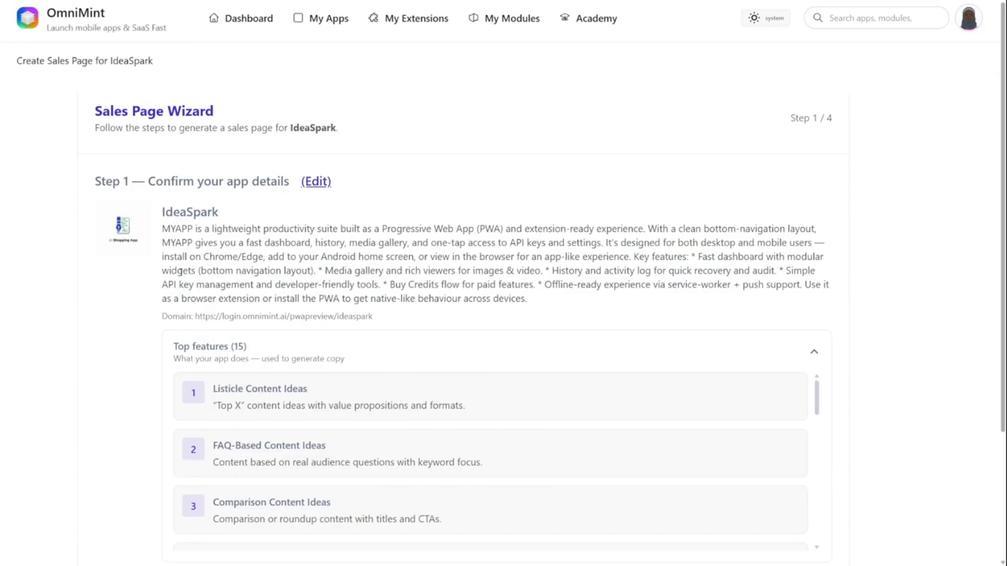
scroll(154, 304, "down", 2)
scroll(152, 327, "down", 1)
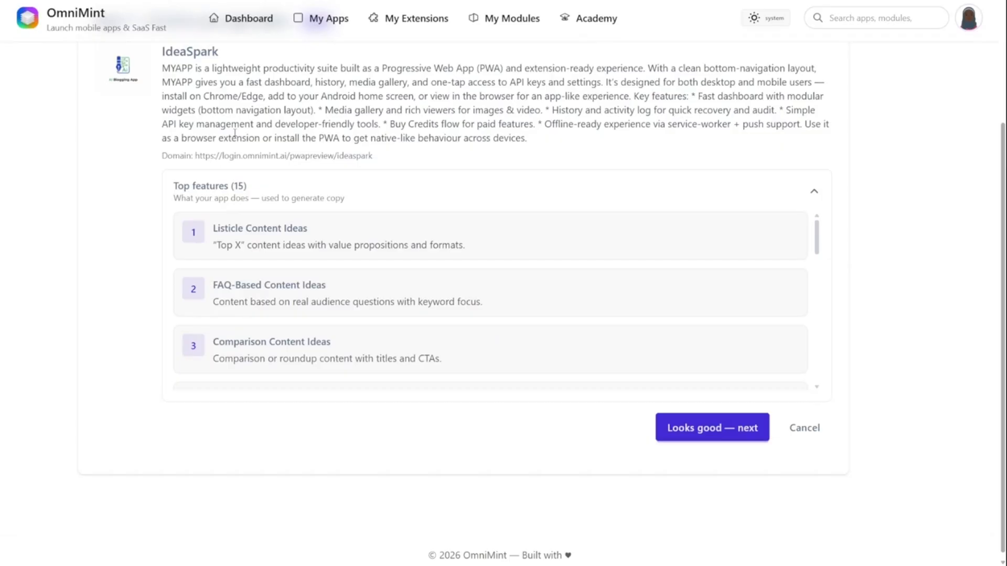
left_click(734, 432)
- Set the sales copy's tone to Authoritative / expert and its target user to agency teams (marketing, design, dev)
left_click(210, 153)
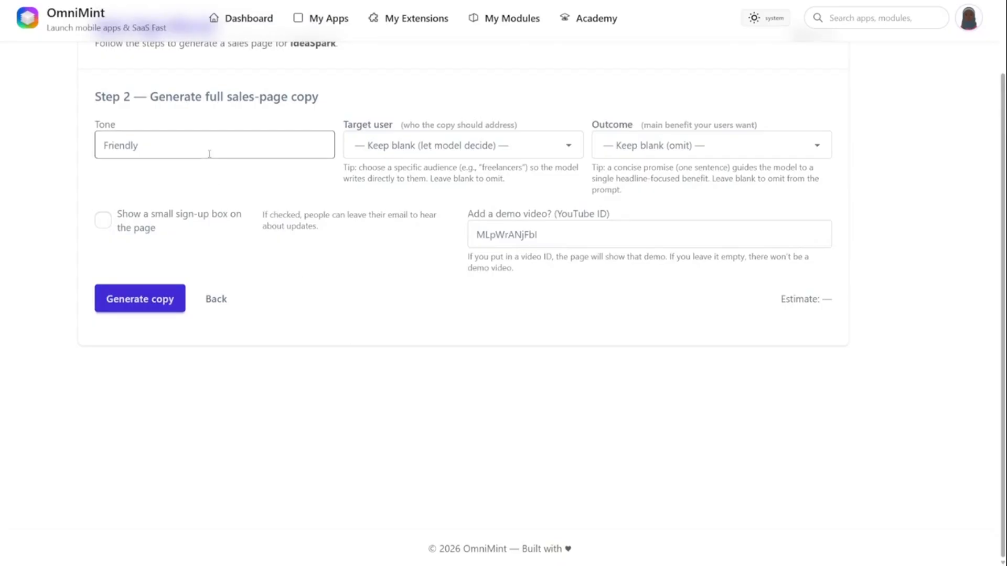
left_click(211, 238)
left_click(452, 194)
left_click(452, 157)
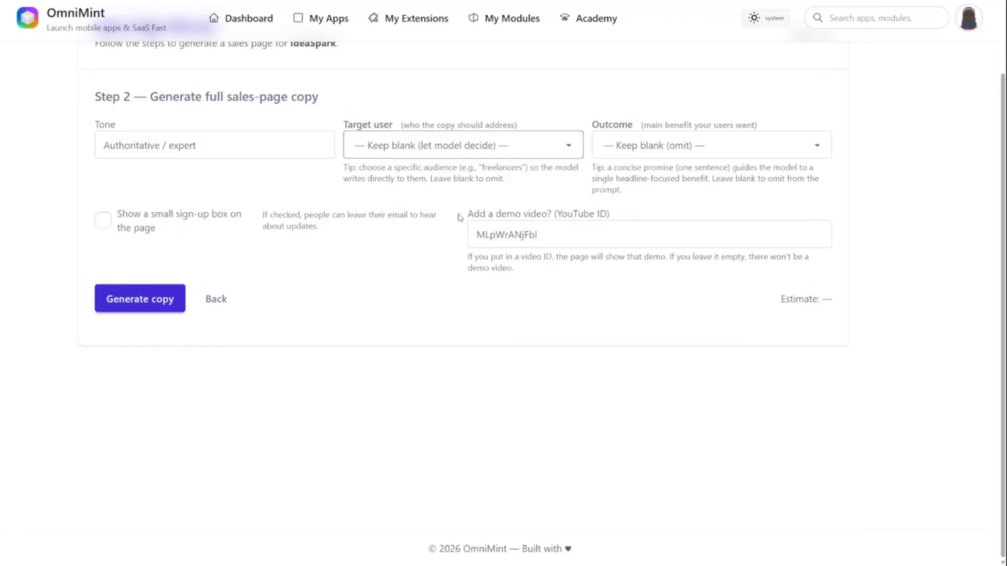
left_click(470, 242)
scroll(557, 234, "up", 2)
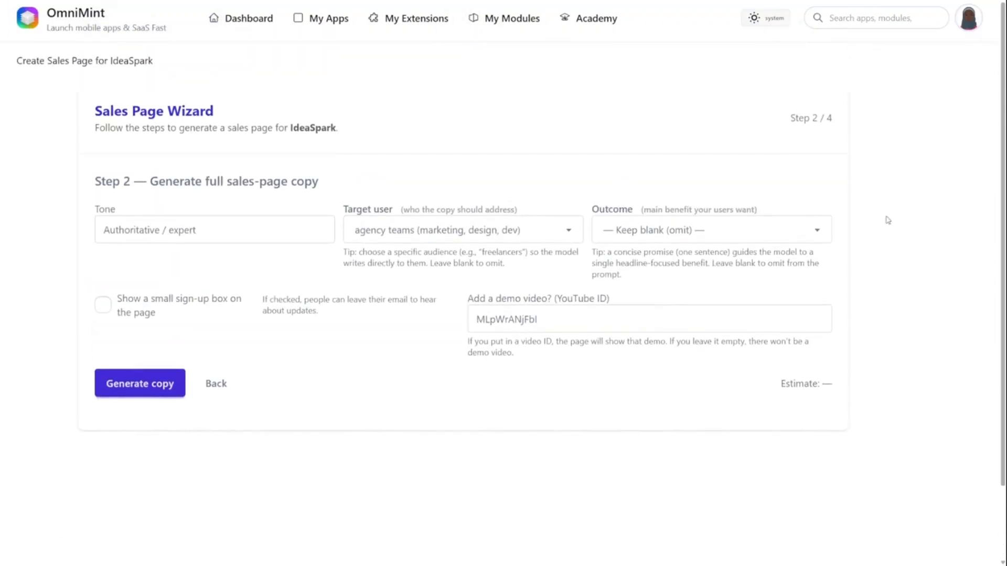
- Set the outcome to "Get faster results with less effort" and generate the sales-page copy
left_click(723, 235)
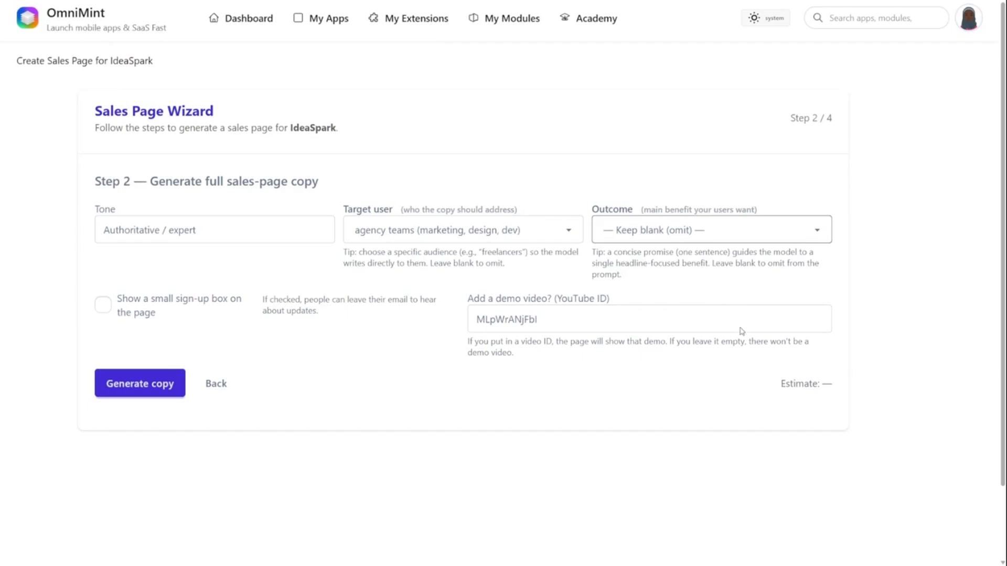
left_click(755, 277)
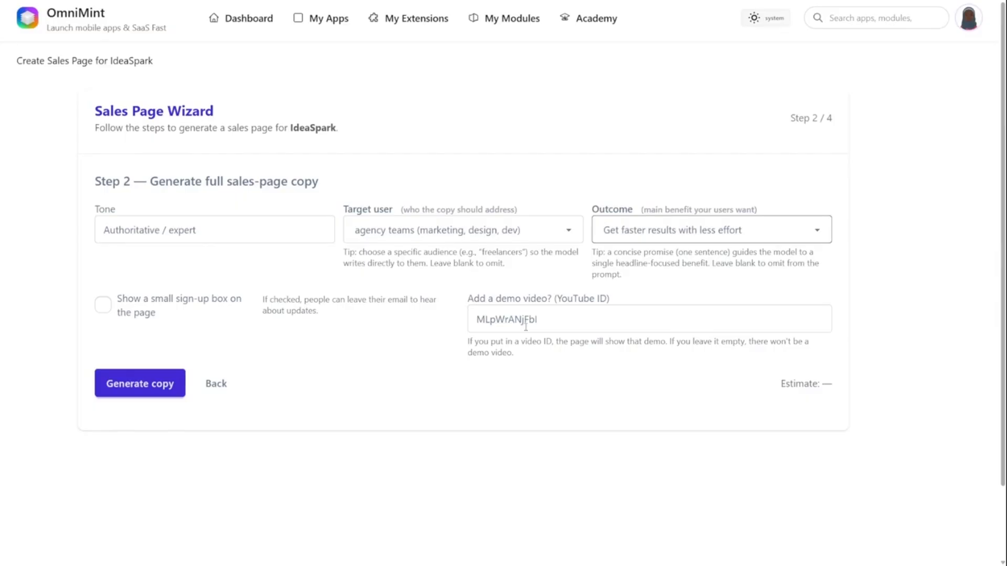
left_click(144, 396)
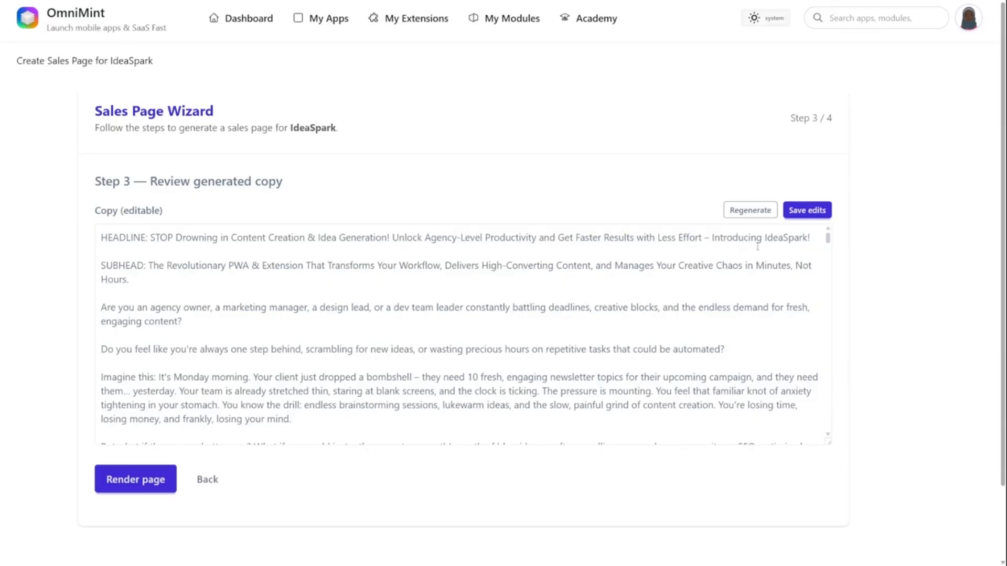
- Review the generated copy, find the occurrences of "pwa" in it, and render the sales page
scroll(367, 309, "down", 4)
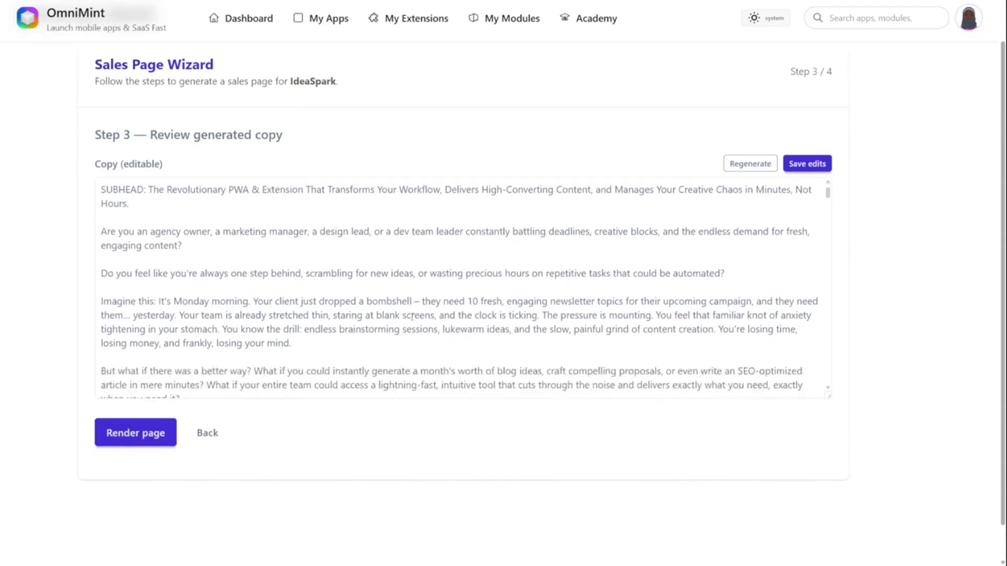
scroll(412, 317, "down", 1)
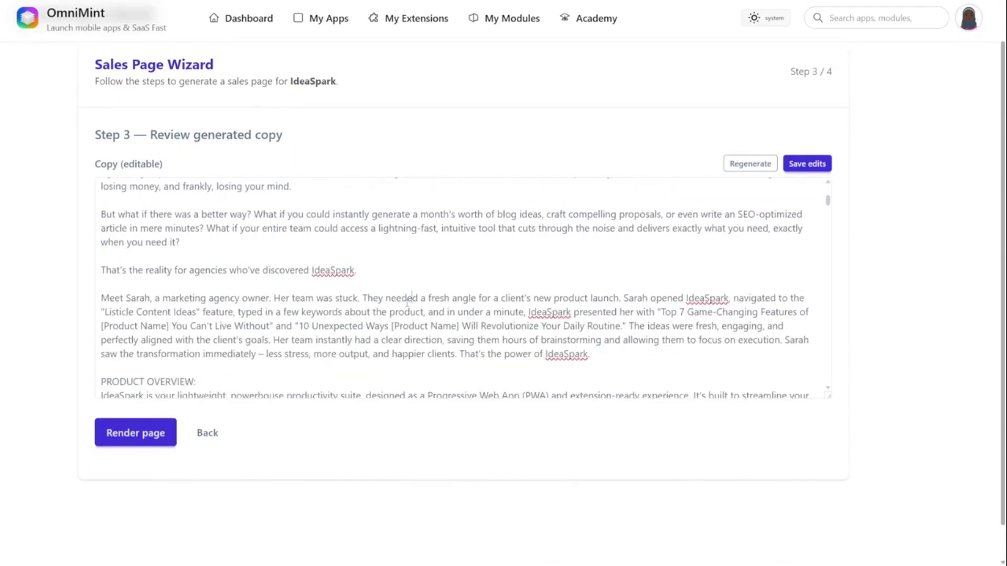
type("pwa")
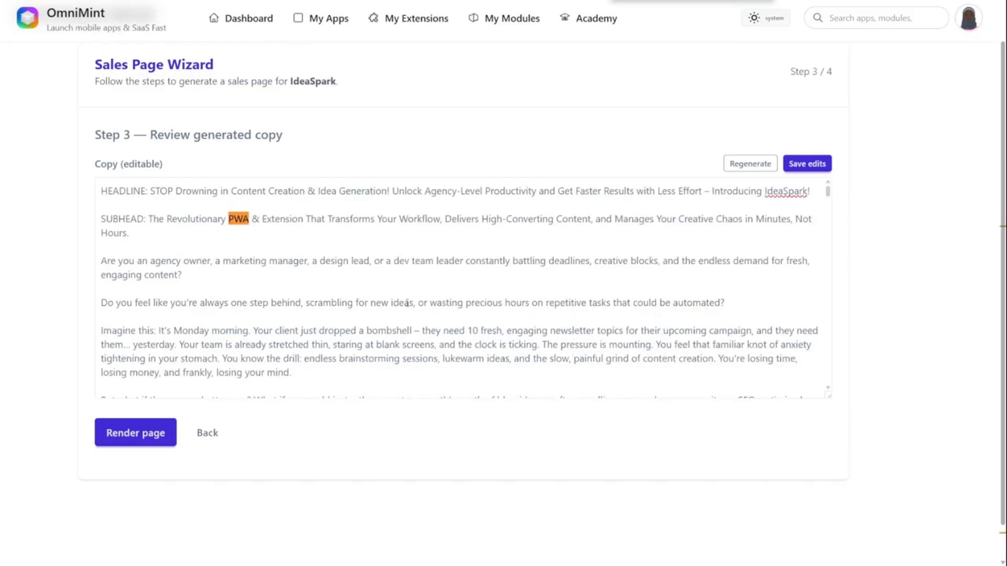
left_click_drag(827, 191, 852, 179)
left_click(153, 442)
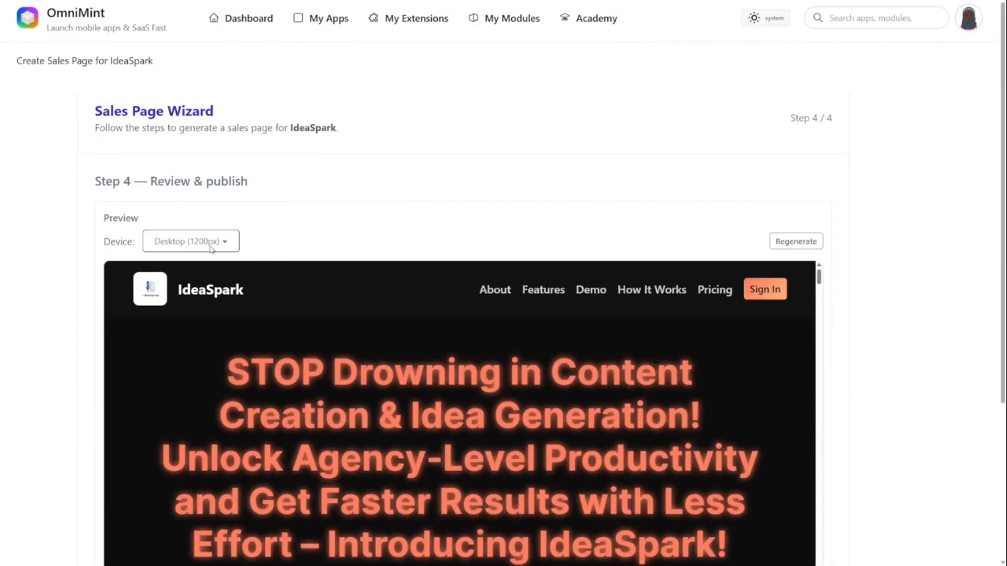
- Preview the rendered sales page at Mobile (375px) size, then return the preview to Desktop (1200px)
left_click(210, 263)
scroll(330, 374, "down", 4)
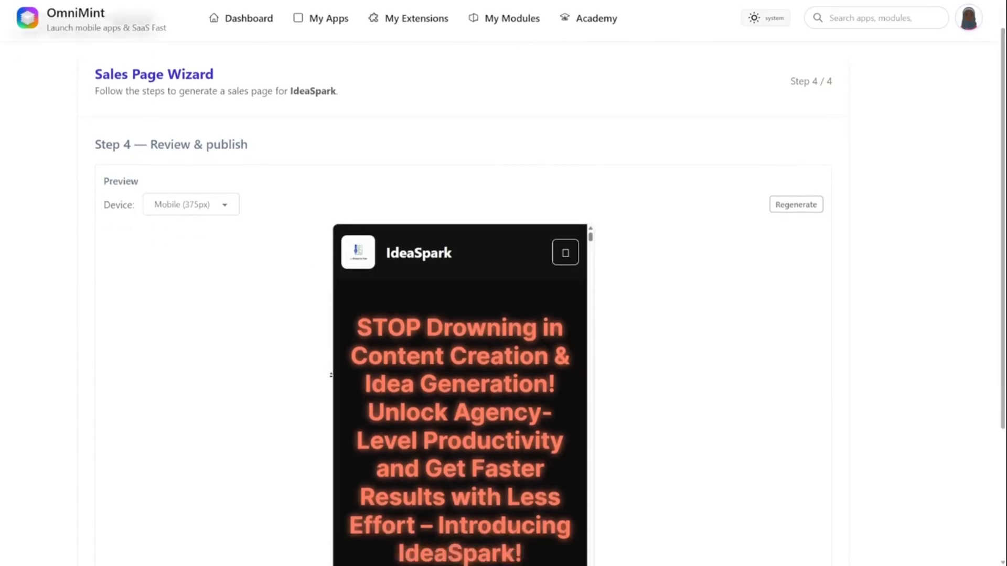
scroll(505, 242, "down", 5)
scroll(506, 242, "up", 5)
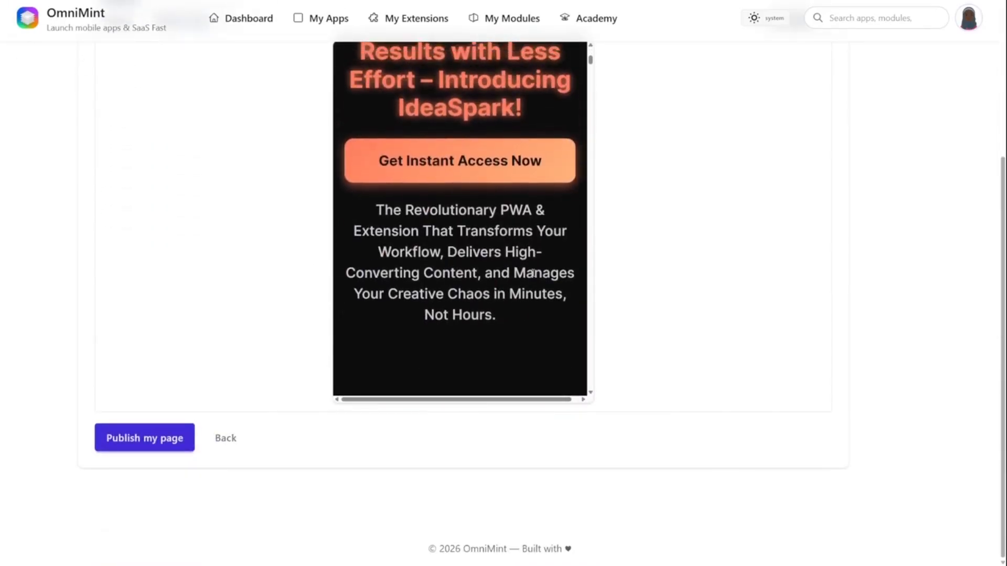
scroll(321, 300, "up", 4)
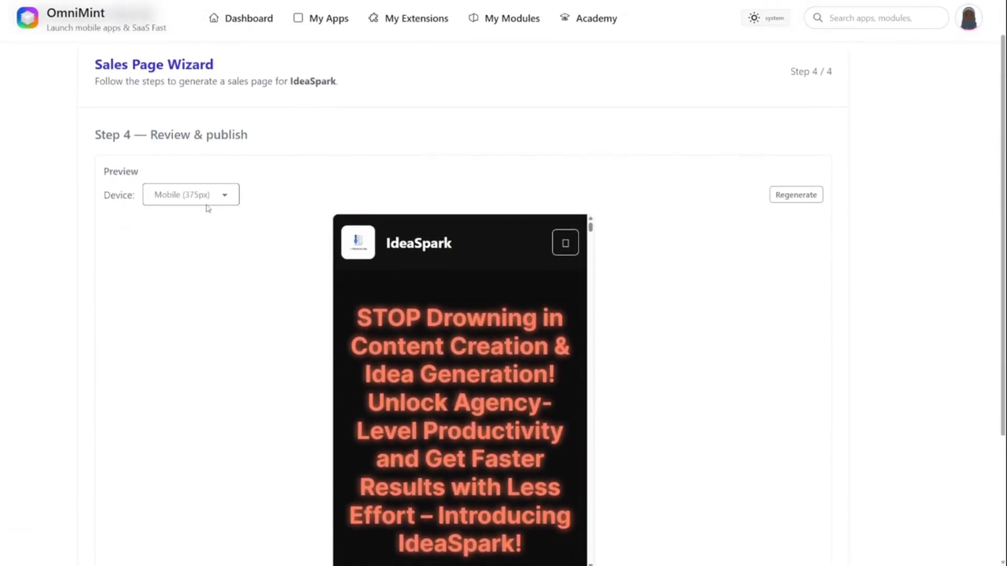
left_click(202, 252)
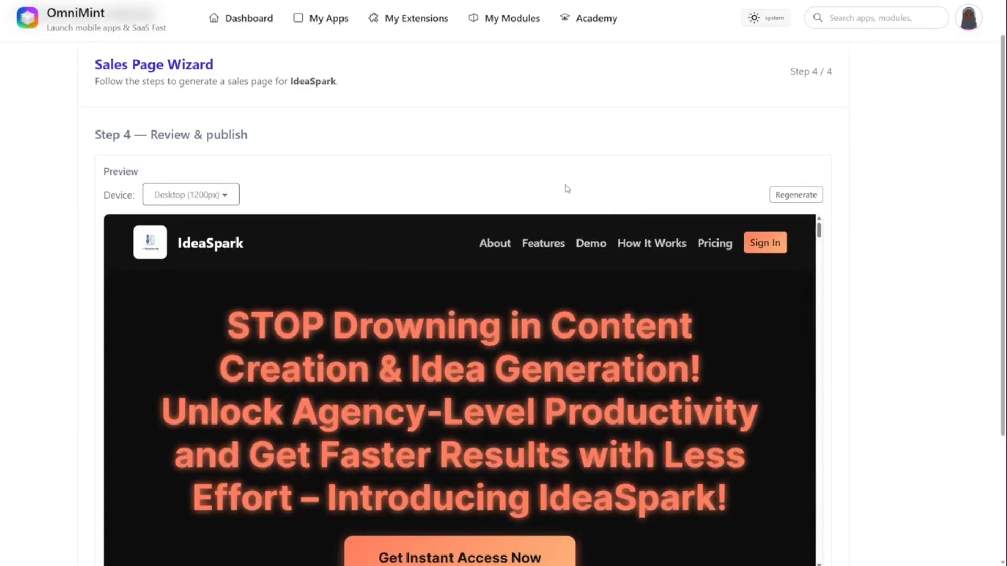
- Look through the desktop preview of the sales page and publish it
scroll(828, 321, "down", 3)
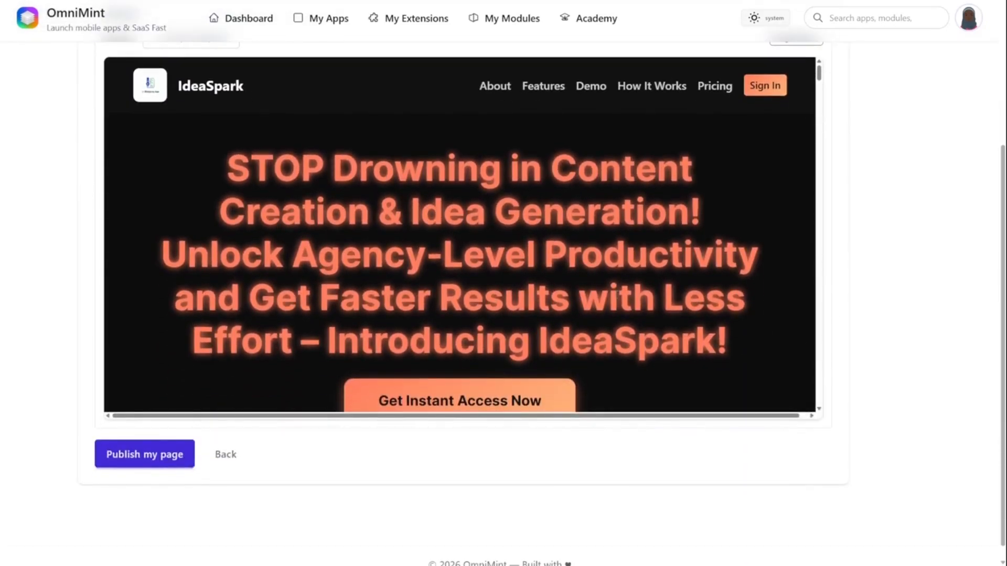
scroll(819, 89, "down", 8)
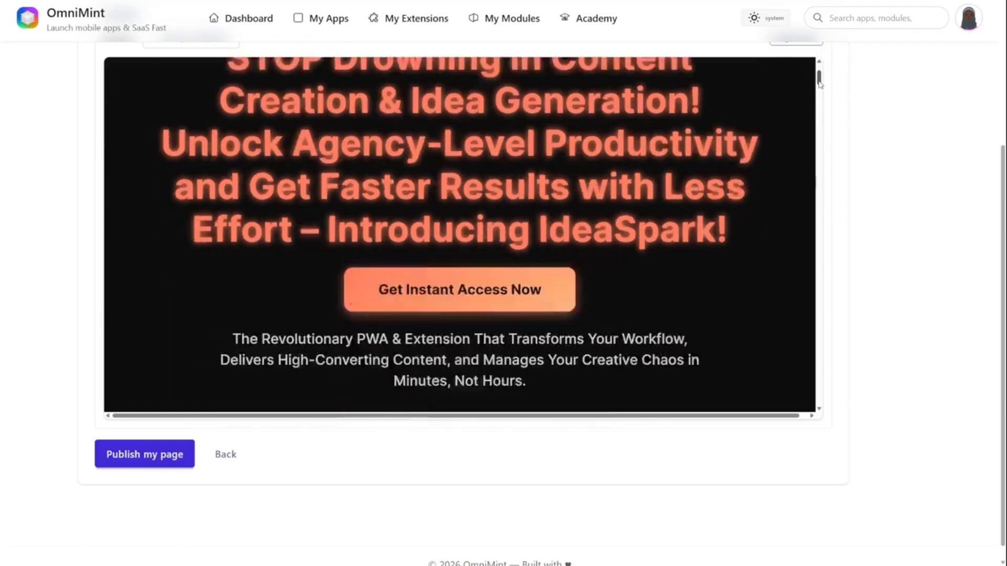
mouse_move(821, 97)
left_mouse_down()
mouse_move(817, 339)
mouse_move(812, 104)
left_mouse_up()
left_click(152, 454)
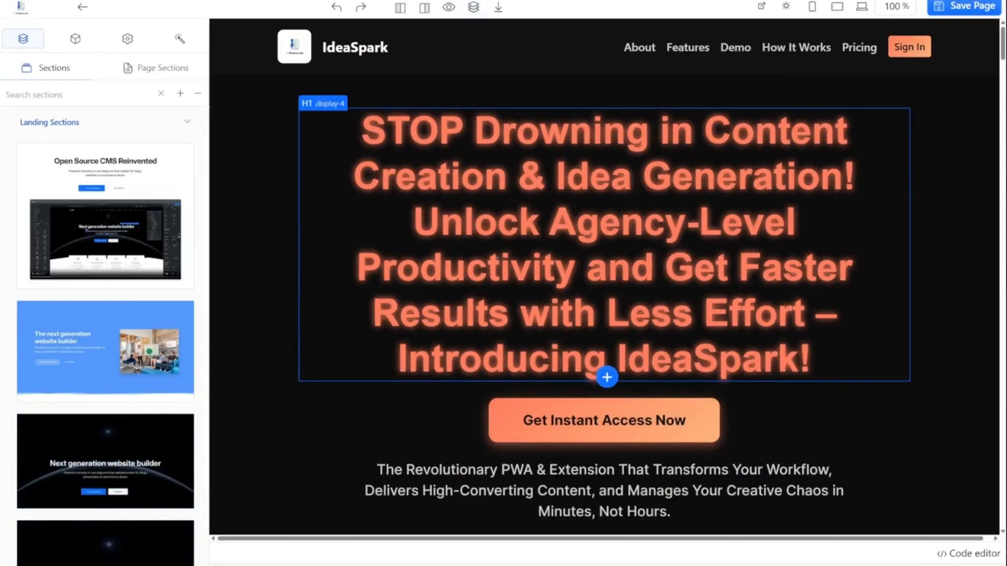
- Replace the word "Revolutionary" with "Amazing" in the paragraph below the Get Instant Access Now button
scroll(461, 351, "down", 3)
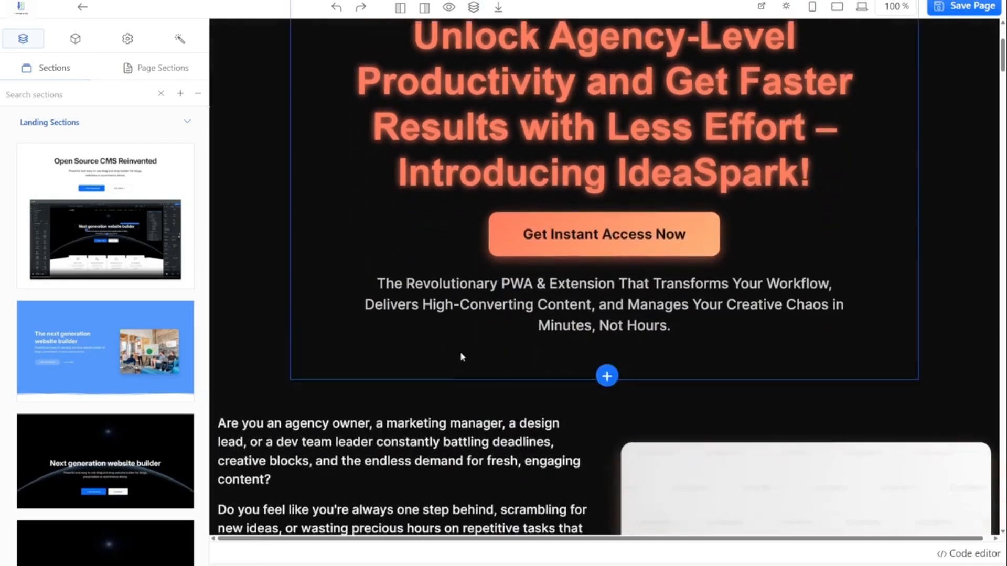
left_click(626, 294)
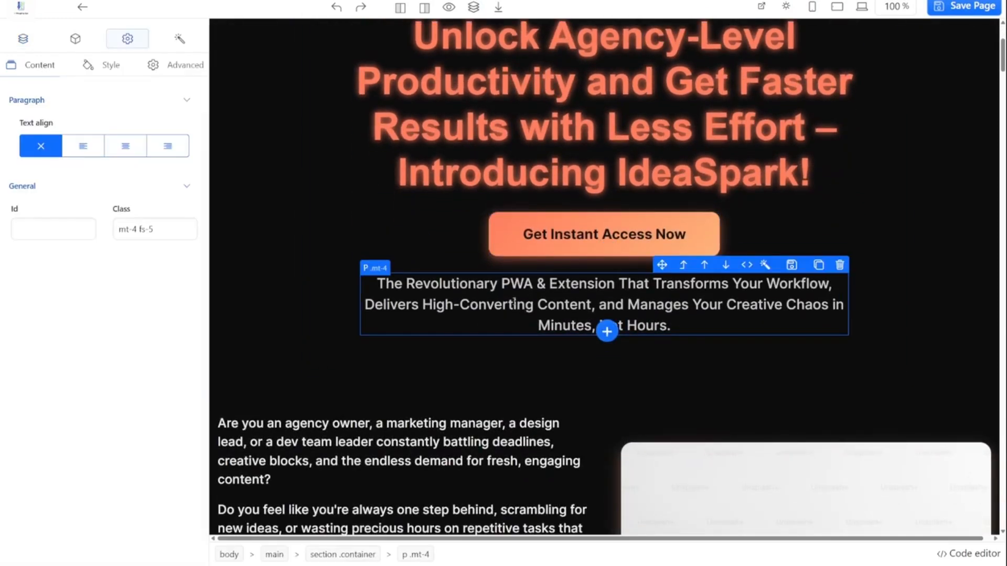
double_click(508, 303)
left_click(495, 293)
double_click(447, 285)
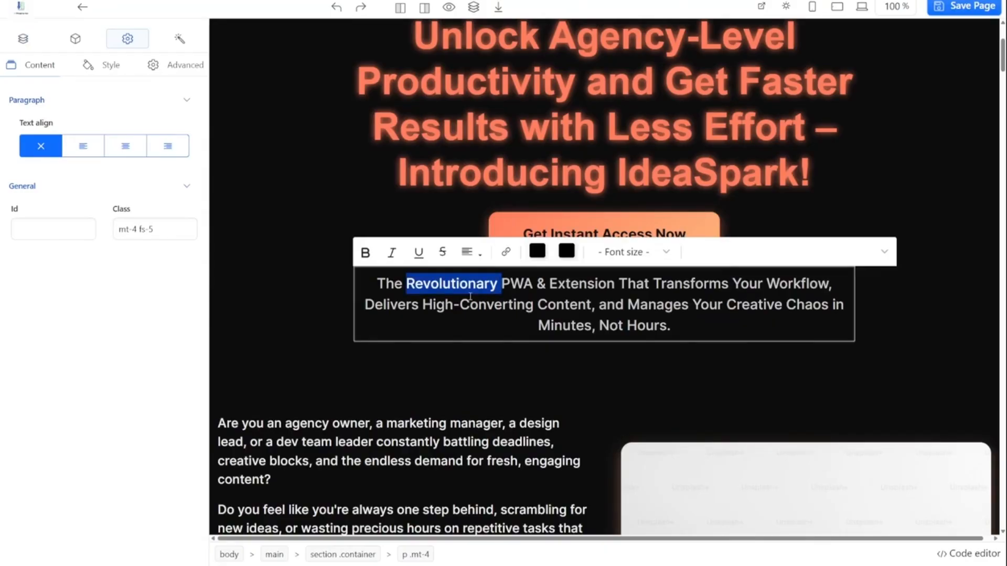
type("Amazing")
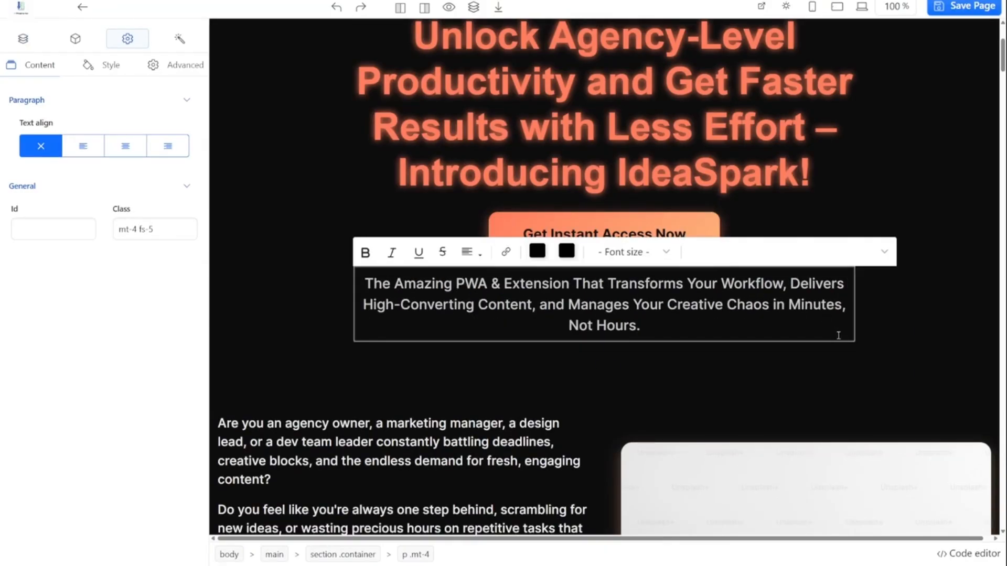
- Look through the edited sales page down to the Pricing section and save the page
left_click(880, 287)
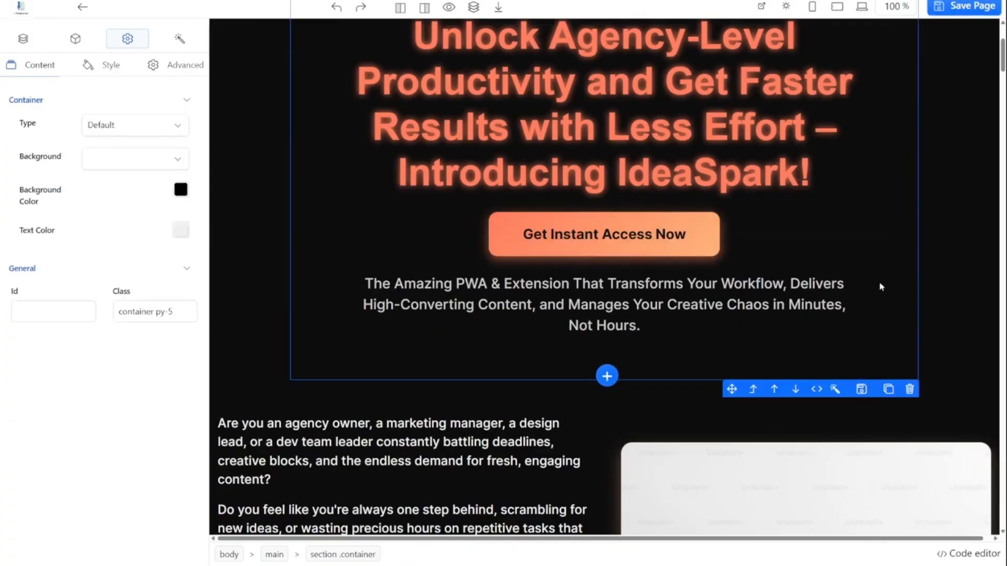
scroll(898, 295, "down", 15)
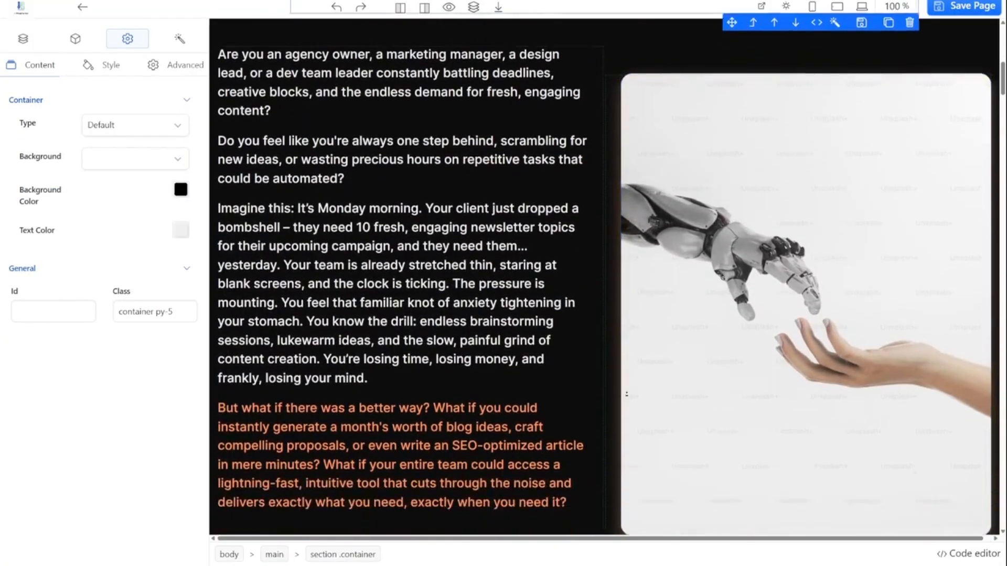
scroll(615, 438, "down", 15)
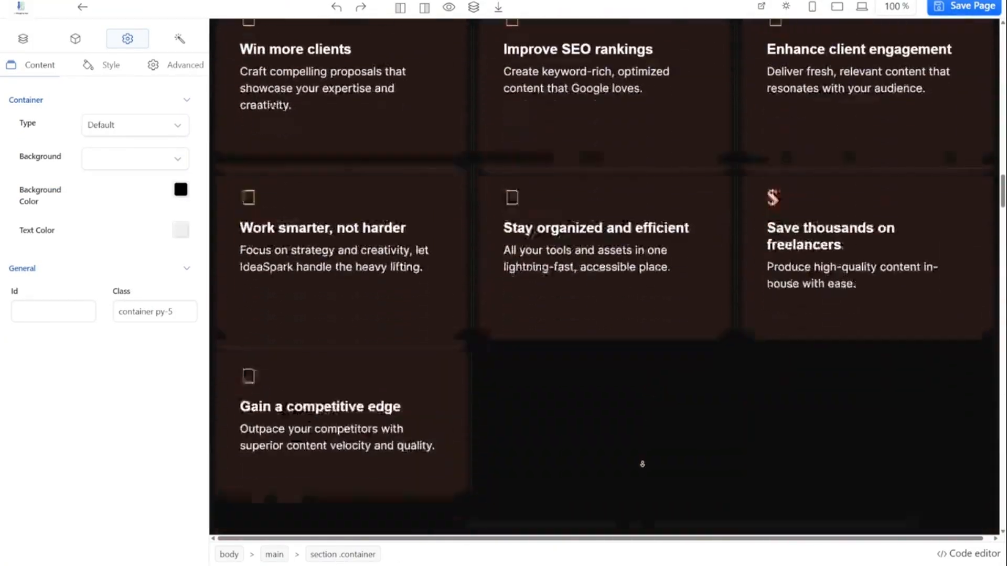
scroll(629, 467, "down", 15)
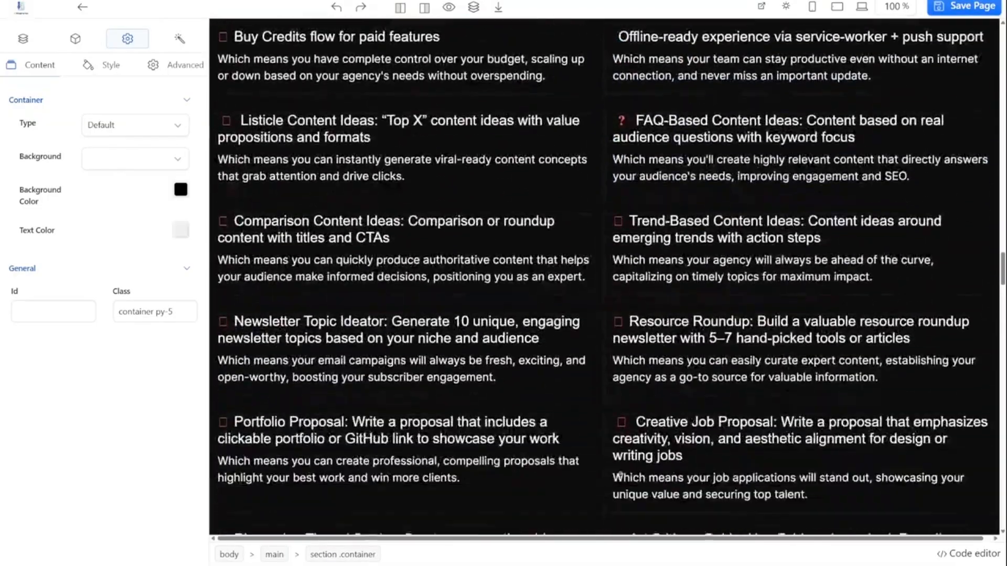
scroll(620, 472, "down", 10)
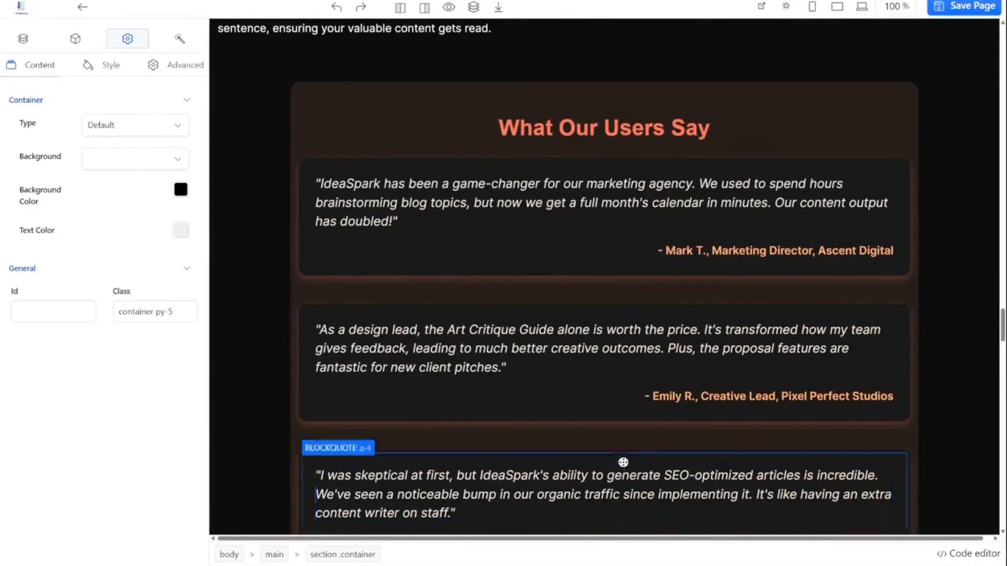
scroll(778, 336, "up", 6)
scroll(778, 336, "down", 15)
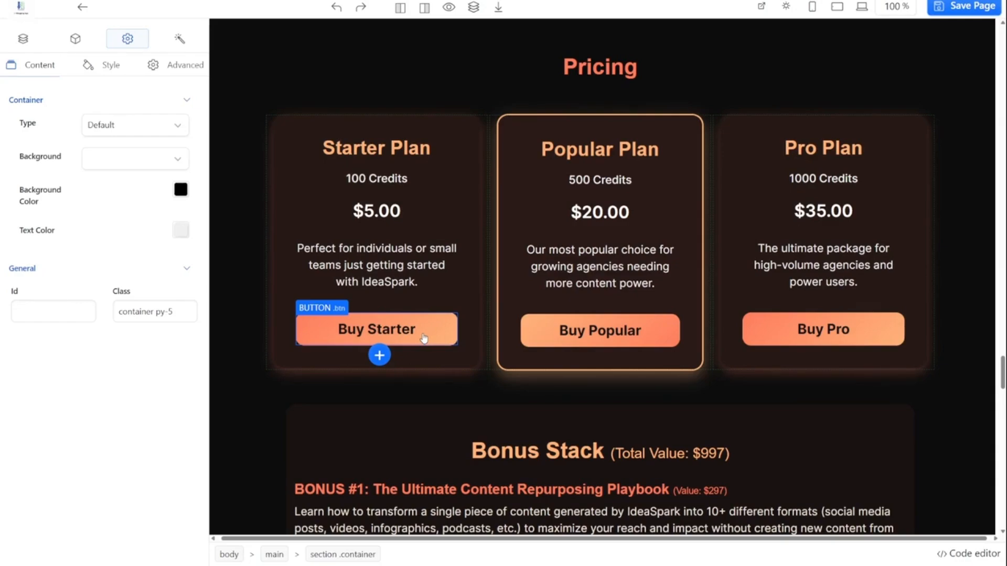
left_click(964, 6)
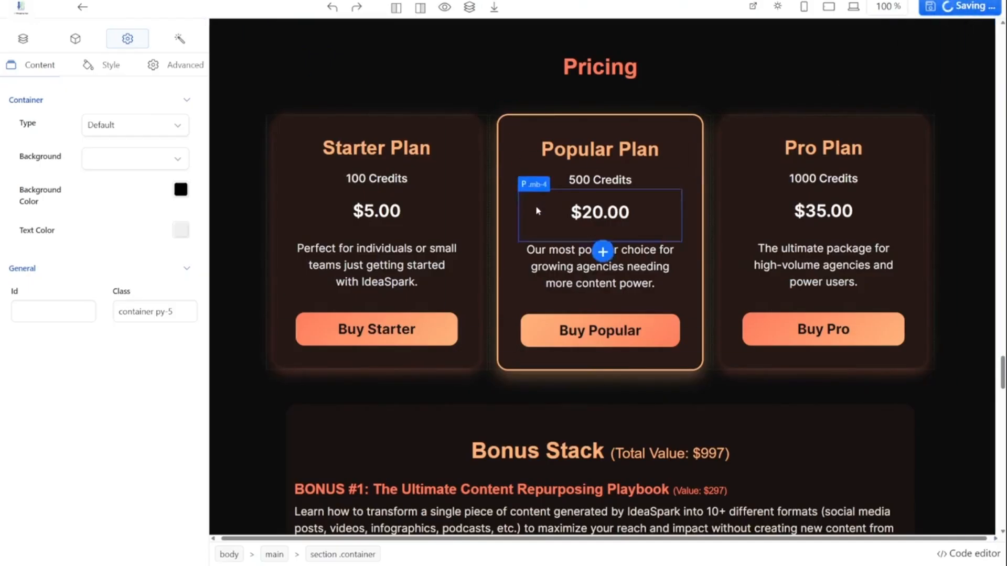
- Leave the page editor, copy the IdeaSpark sales page's live link and open it in a new browser tab
left_click(81, 9)
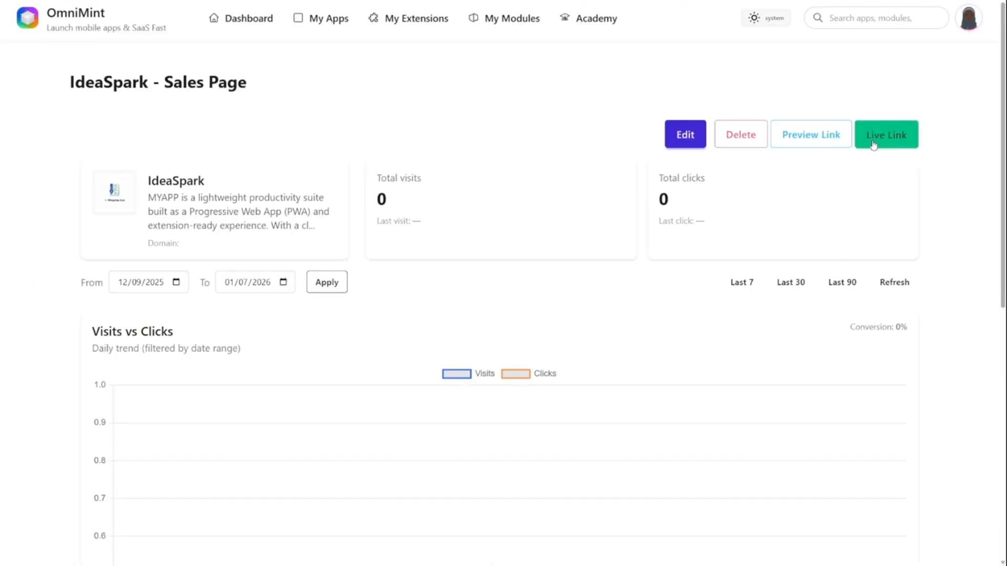
left_click(873, 146)
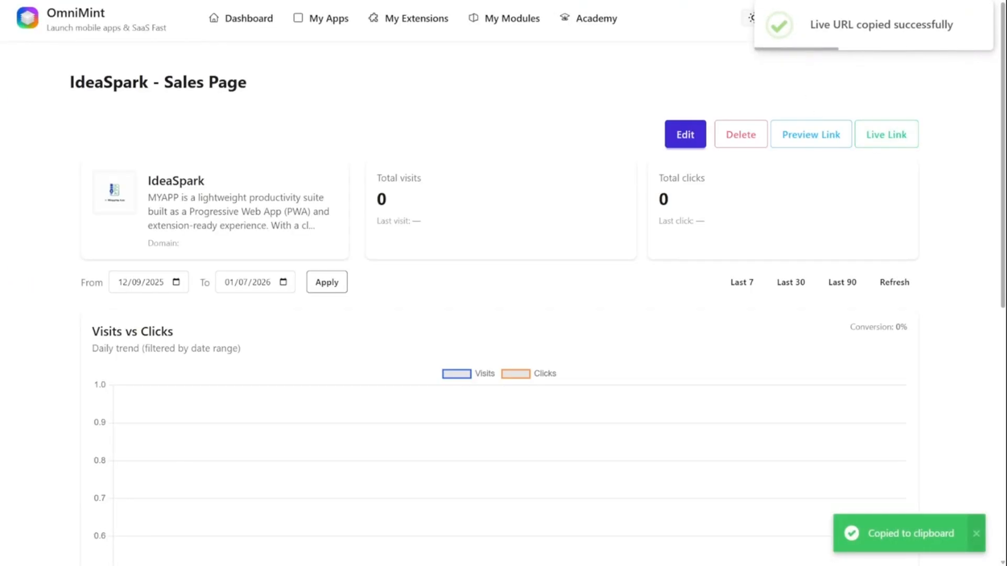
key("ctrl+t")
key("ctrl+v")
key("Return")
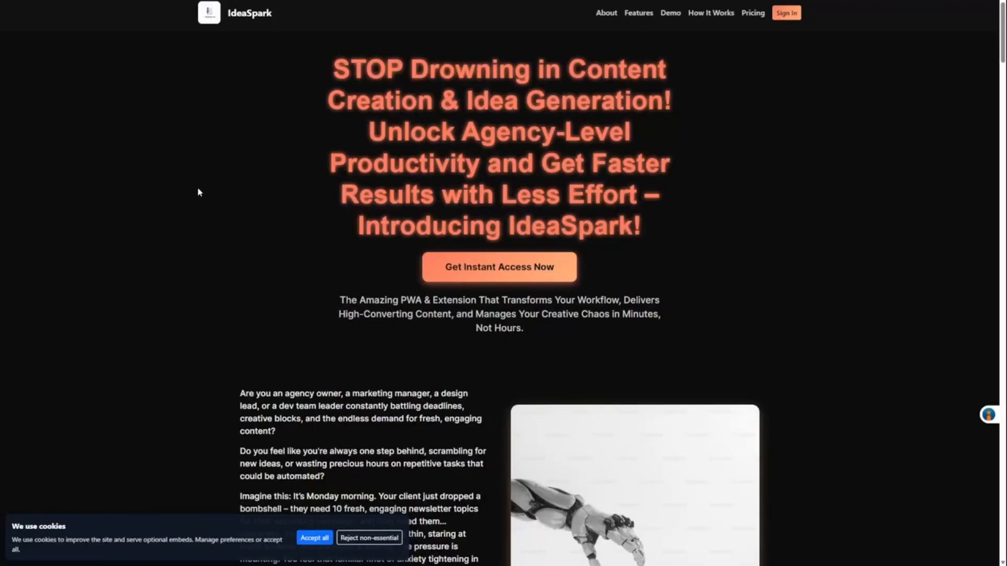
- Look through the live sales page from the headline to the bonus section, accepting all cookies
scroll(565, 47, "down", 15)
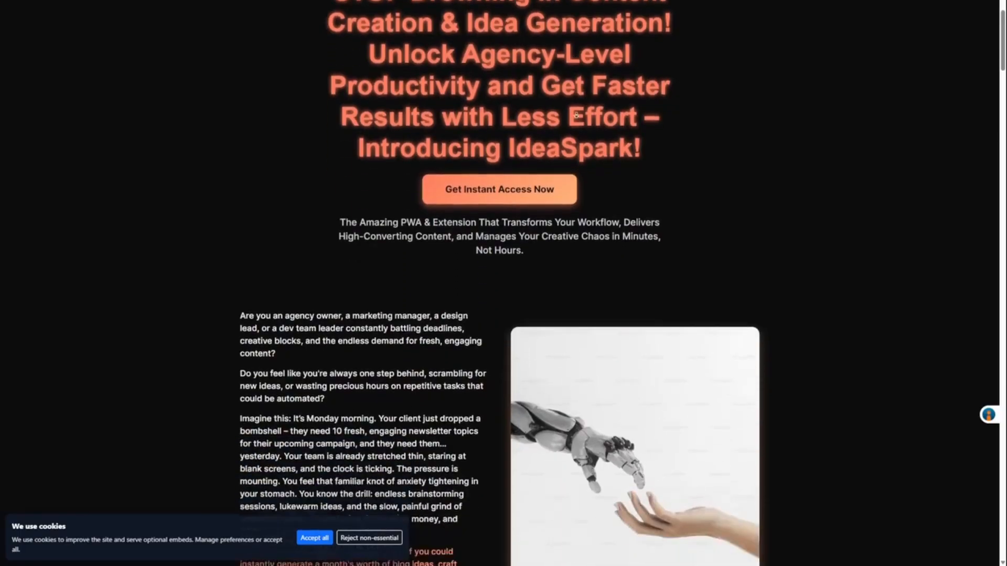
scroll(575, 247, "down", 9)
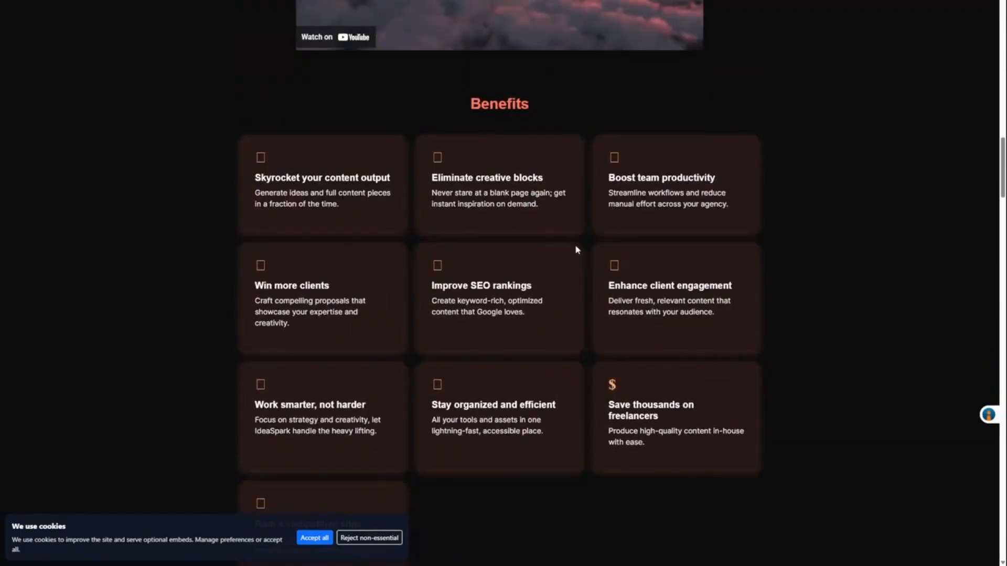
scroll(575, 312, "up", 7)
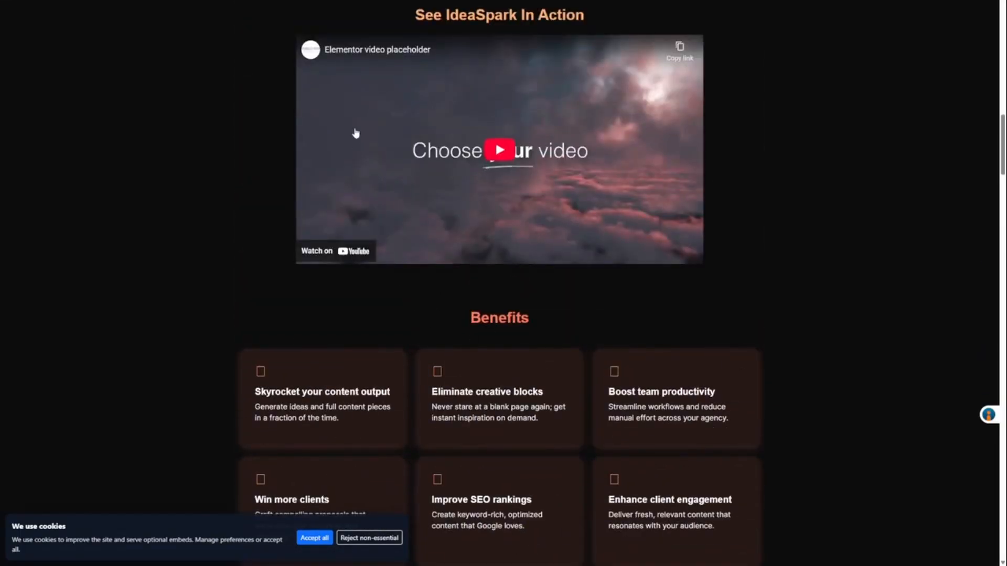
scroll(222, 283, "down", 10)
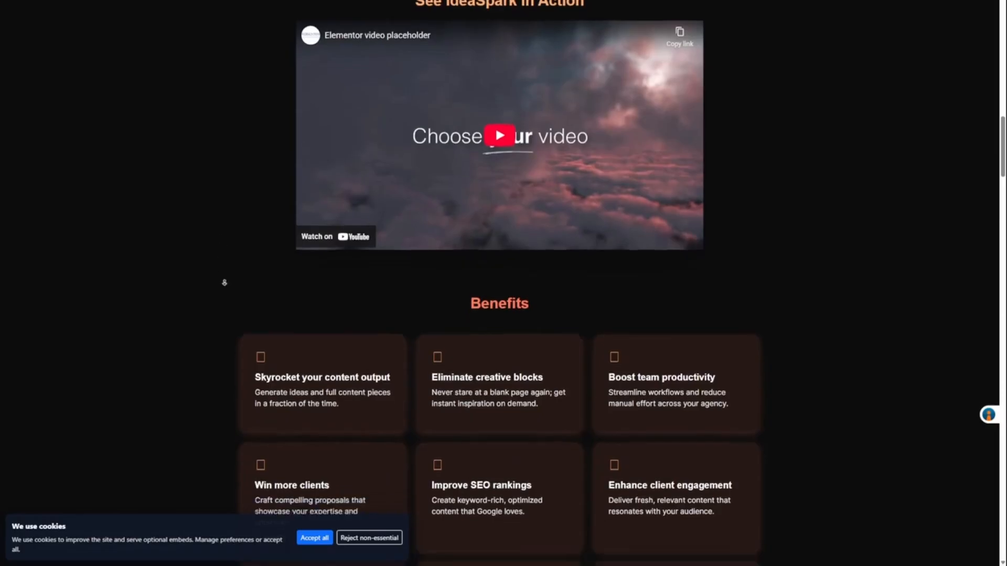
left_click(302, 538)
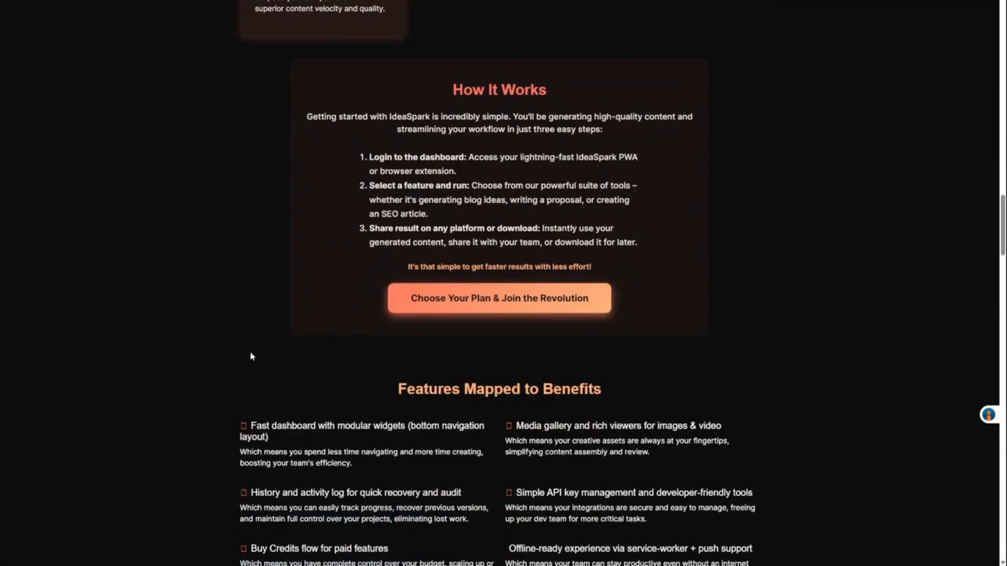
scroll(238, 346, "down", 18)
scroll(237, 436, "down", 7)
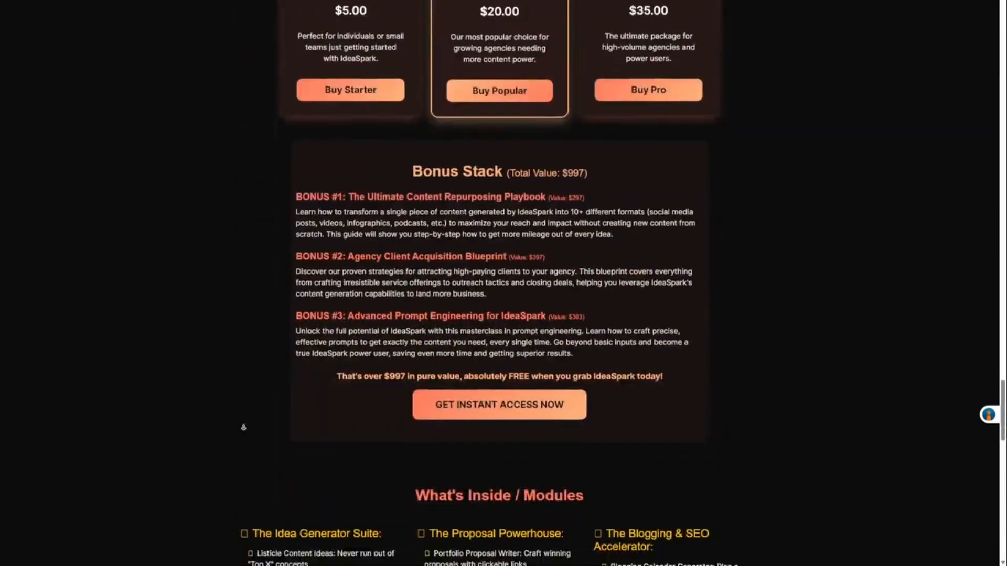
scroll(247, 353, "up", 7)
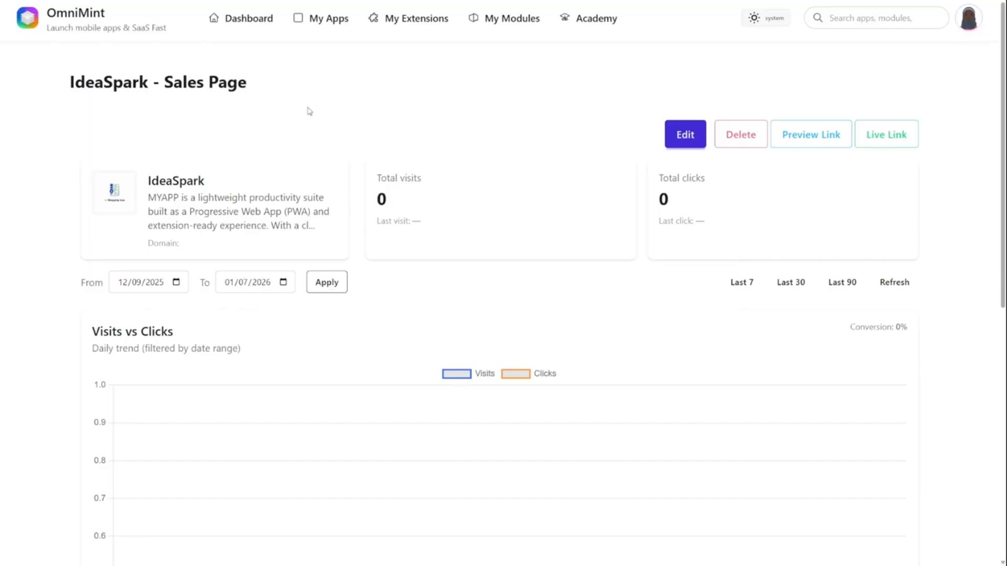
- Open the list of your apps and examine the CreateKit app's gross revenue on page 2
left_click(314, 19)
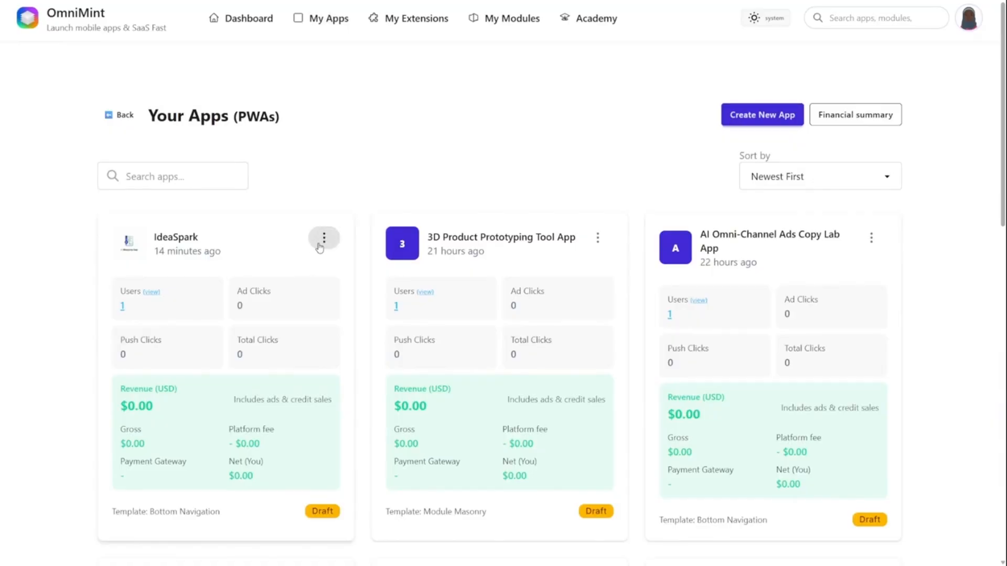
scroll(372, 264, "down", 1)
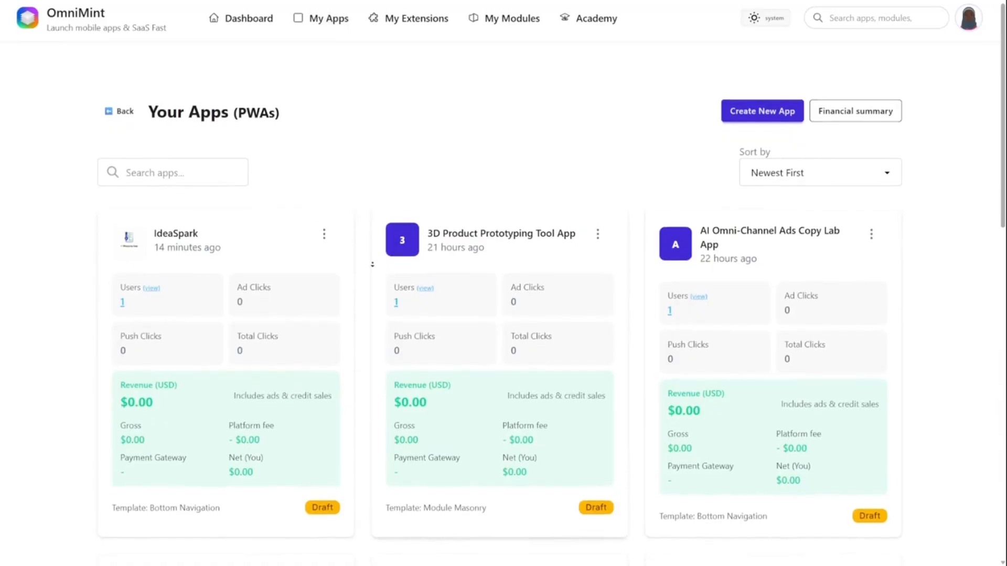
scroll(372, 264, "down", 10)
left_click(862, 422)
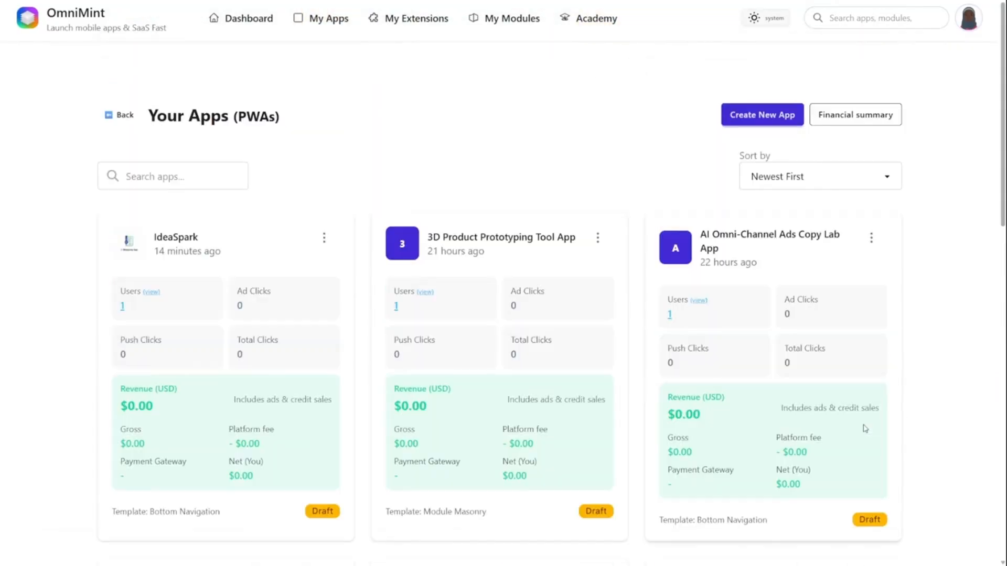
scroll(938, 272, "down", 9)
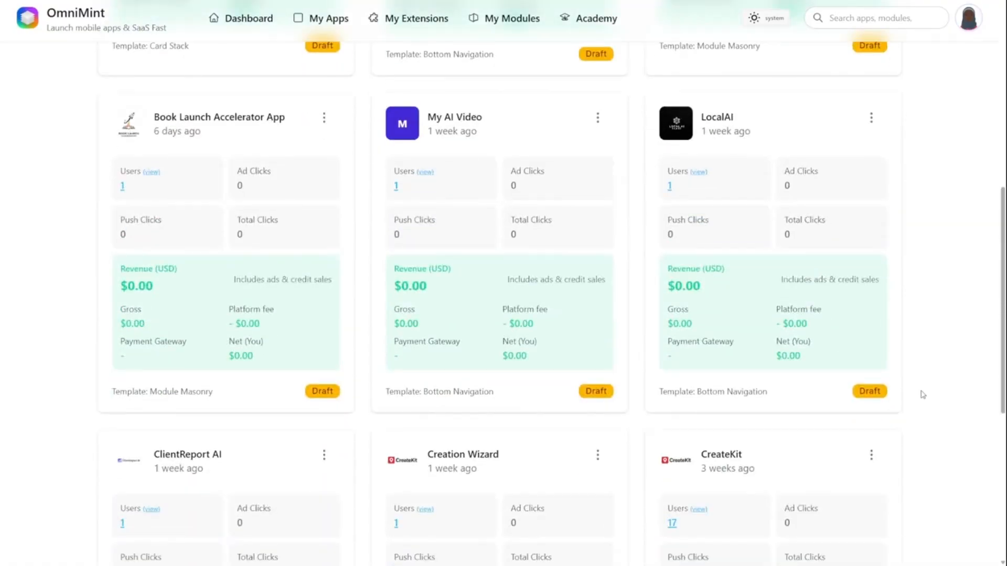
scroll(923, 394, "down", 6)
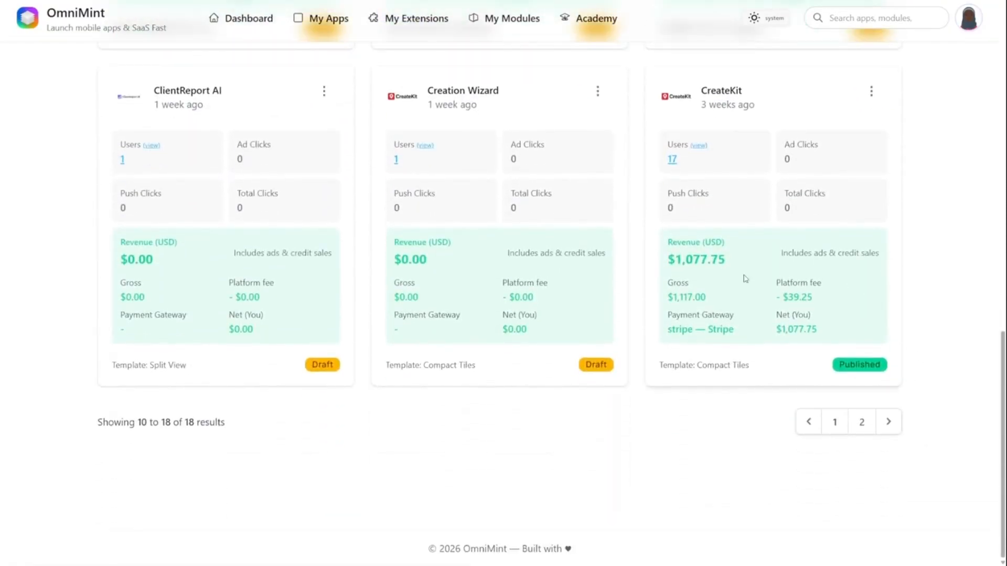
left_click_drag(674, 297, 708, 300)
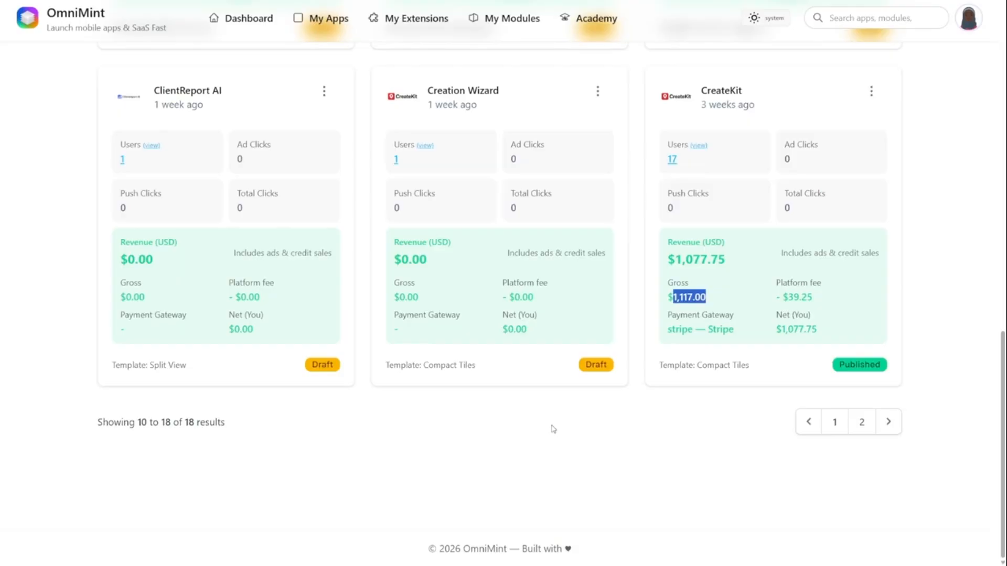
left_click(308, 403)
scroll(310, 215, "up", 15)
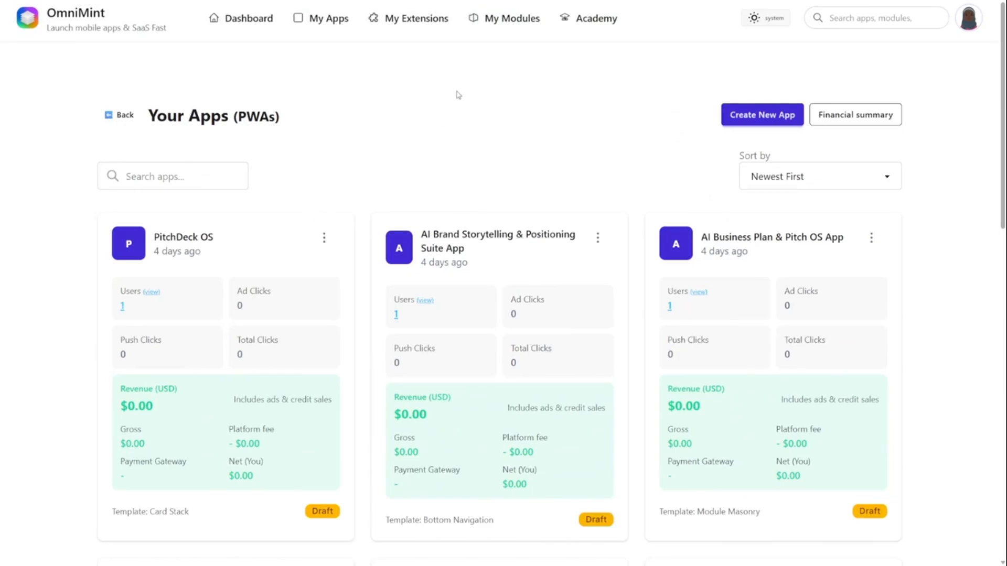
- Open the form for creating a new module and review its description, system prompt and input field settings
left_click(514, 22)
left_click(869, 96)
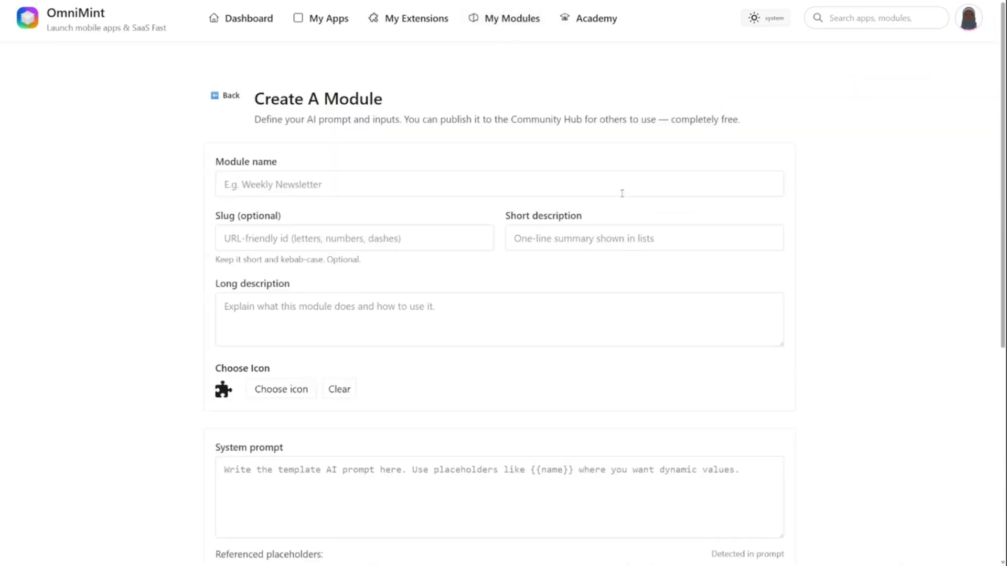
scroll(152, 367, "down", 2)
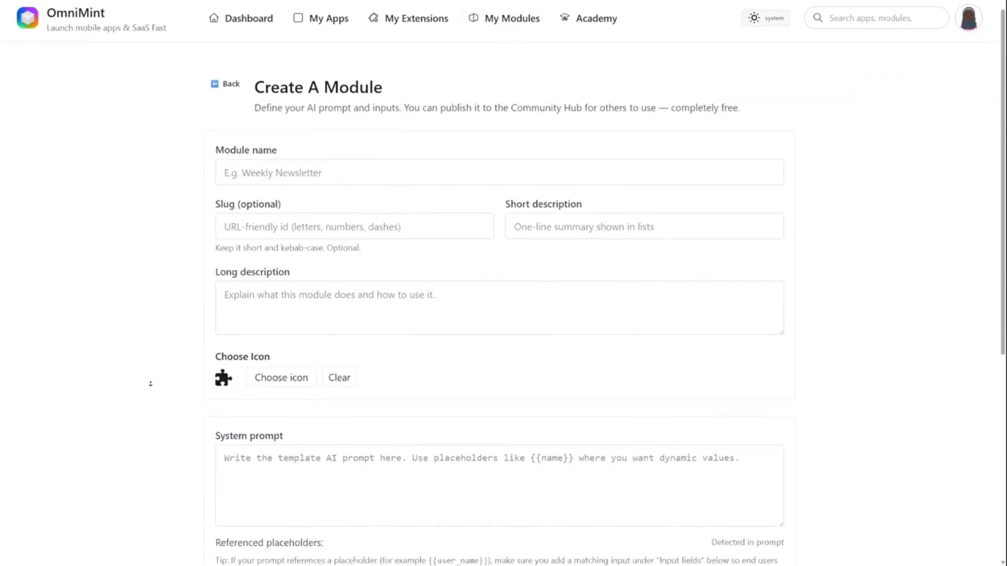
scroll(187, 413, "down", 3)
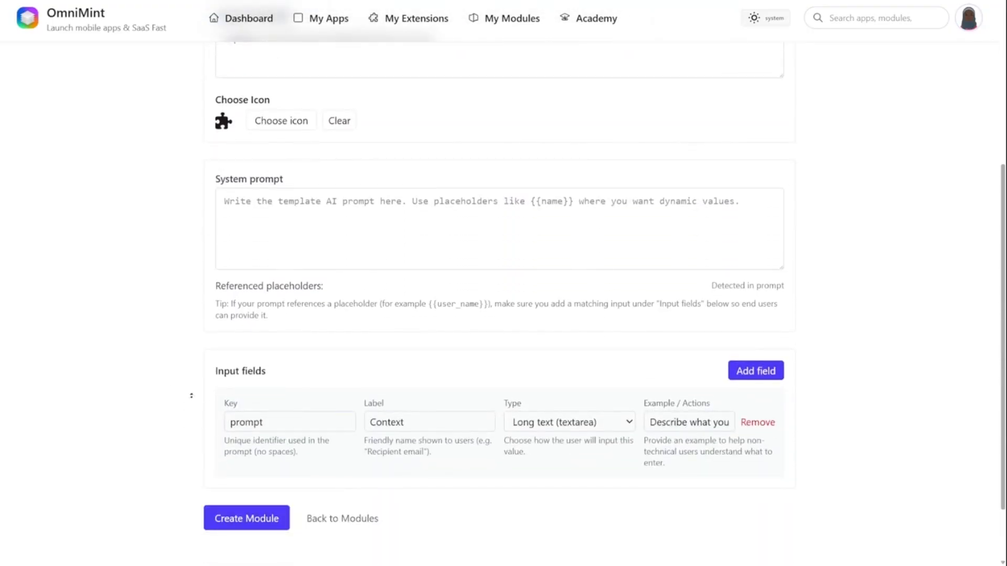
scroll(189, 408, "up", 5)
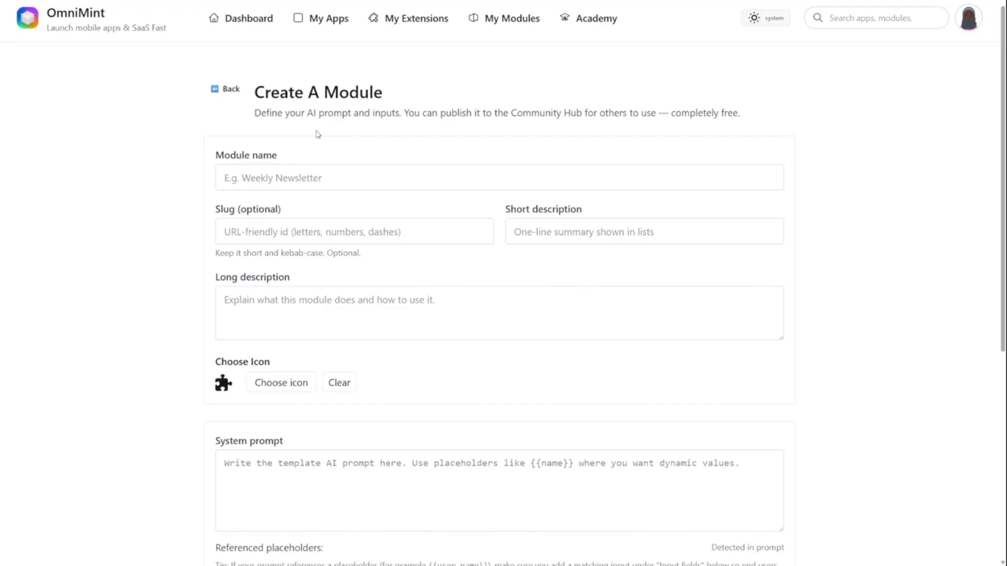
- Open the IdeaSpark app's edit page from the app list, view its App Screenshots section and return to the dashboard
left_click(315, 23)
left_click(324, 238)
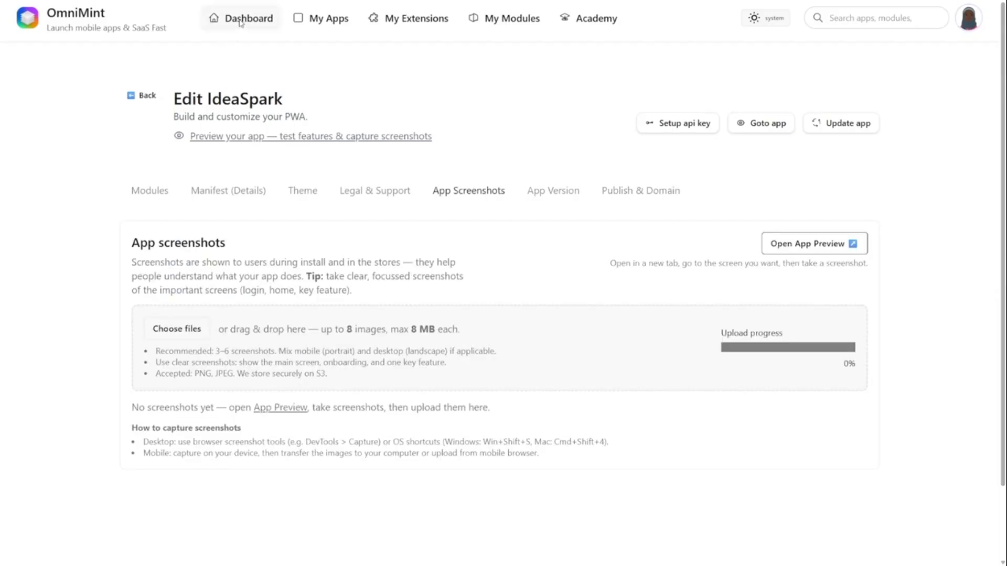
left_click(242, 20)
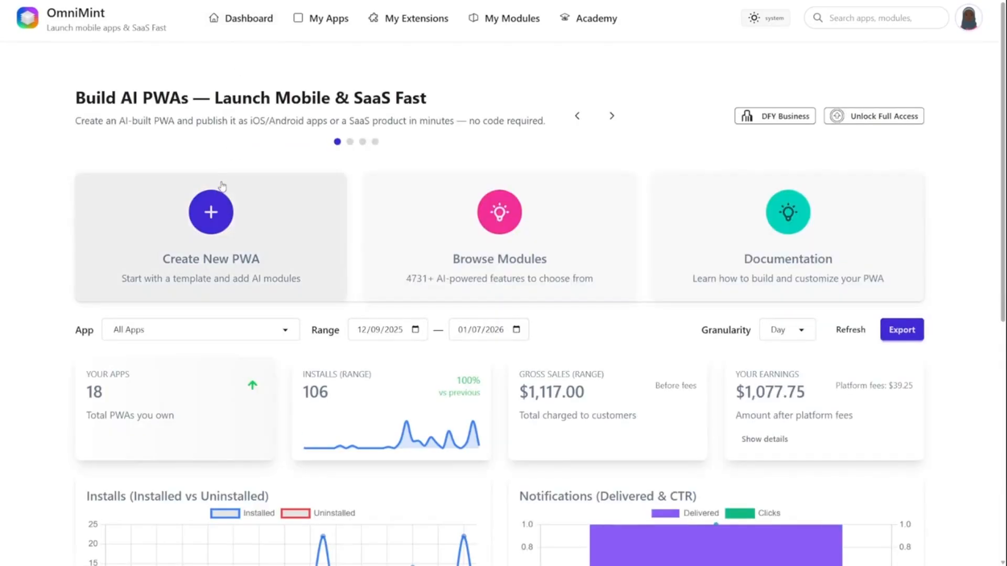